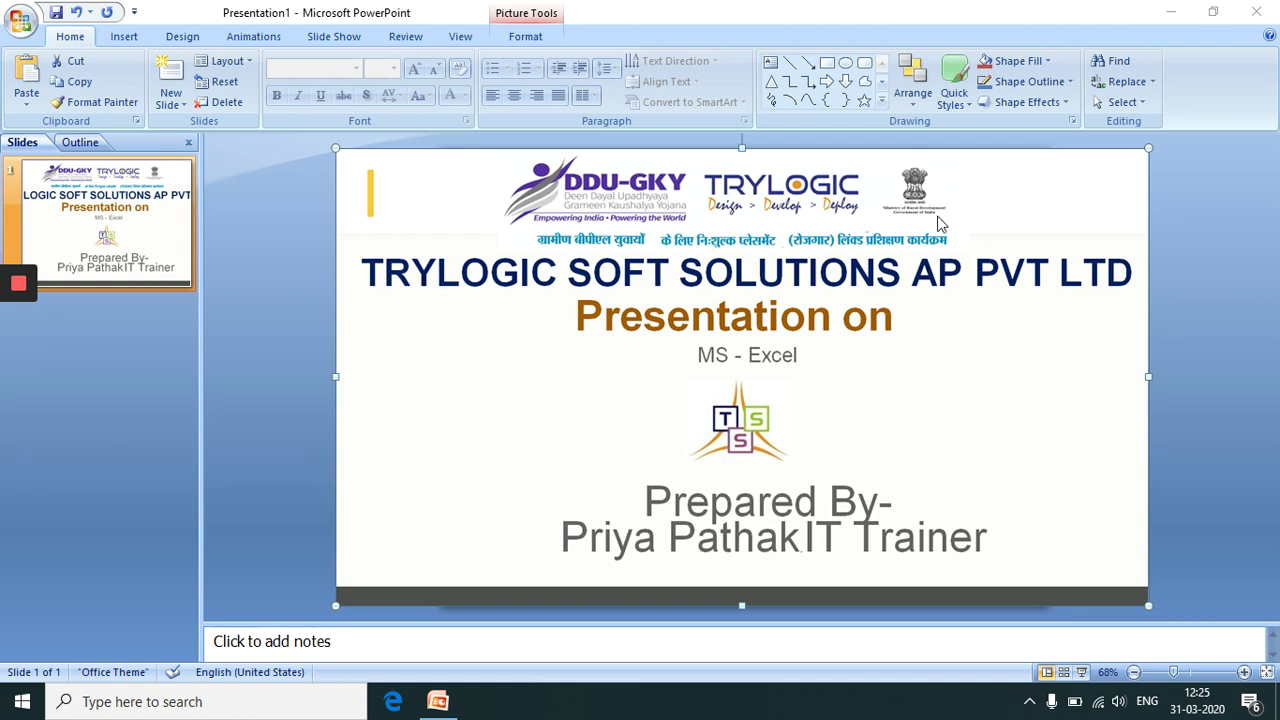
# Step: Minimize the presentation, search 'ms ex' and launch Microsoft Office Excel 2007
pyautogui.click(1163, 11)
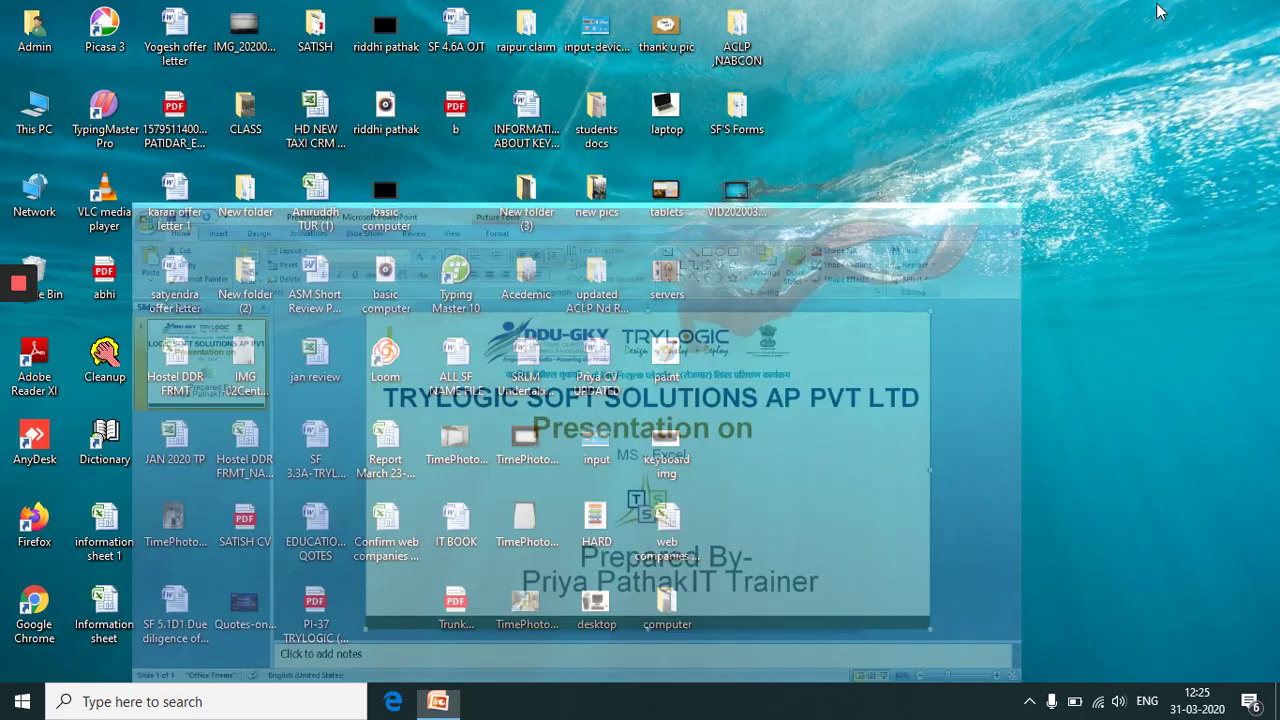
pyautogui.click(267, 706)
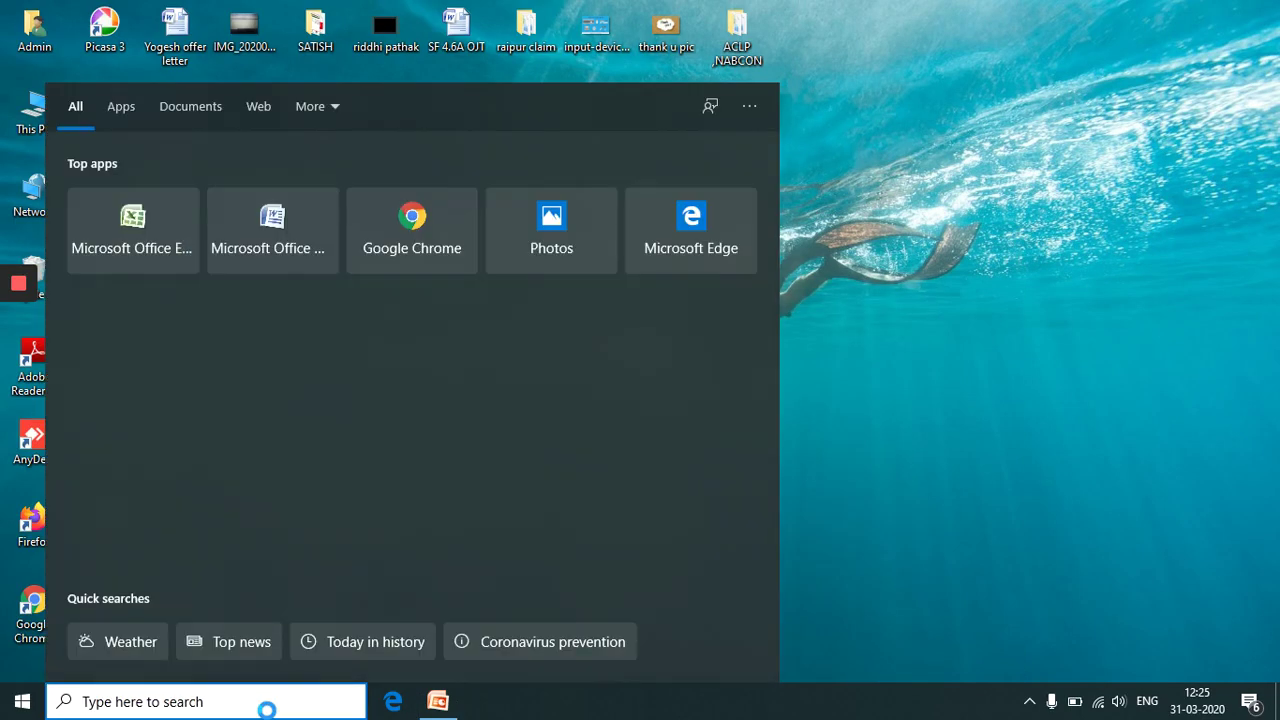
pyautogui.write('ms')
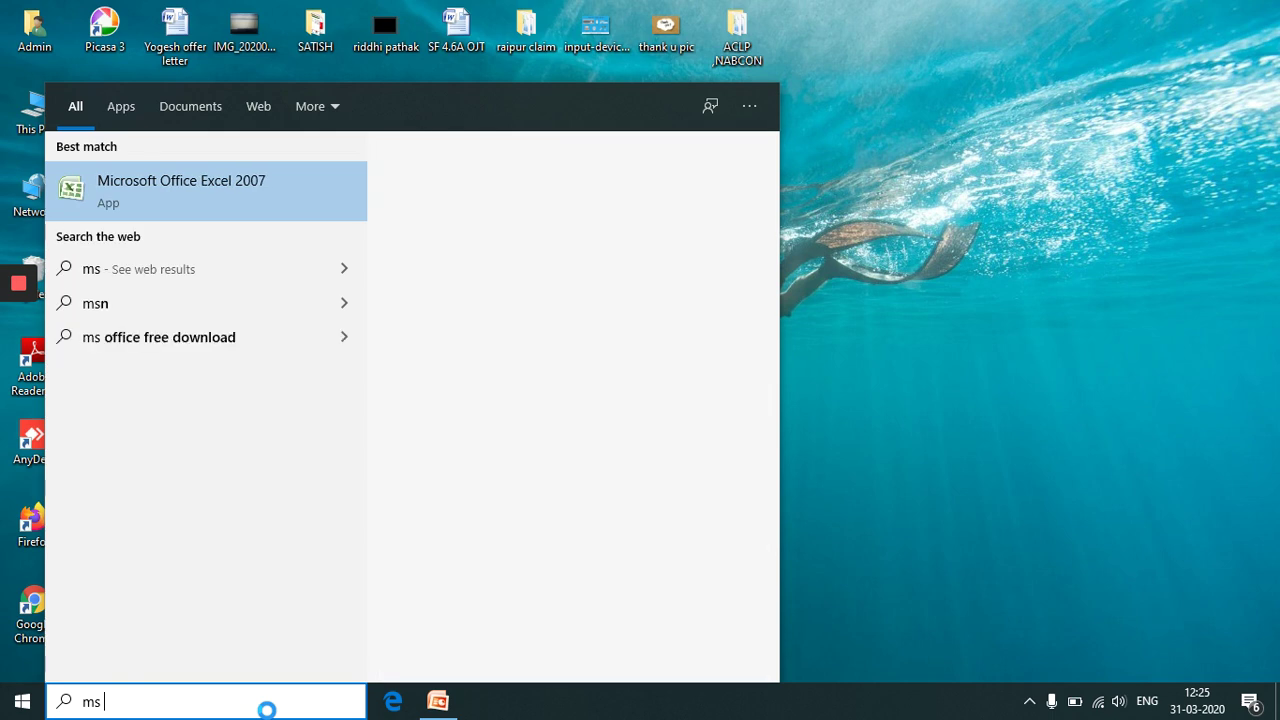
pyautogui.write(' ex')
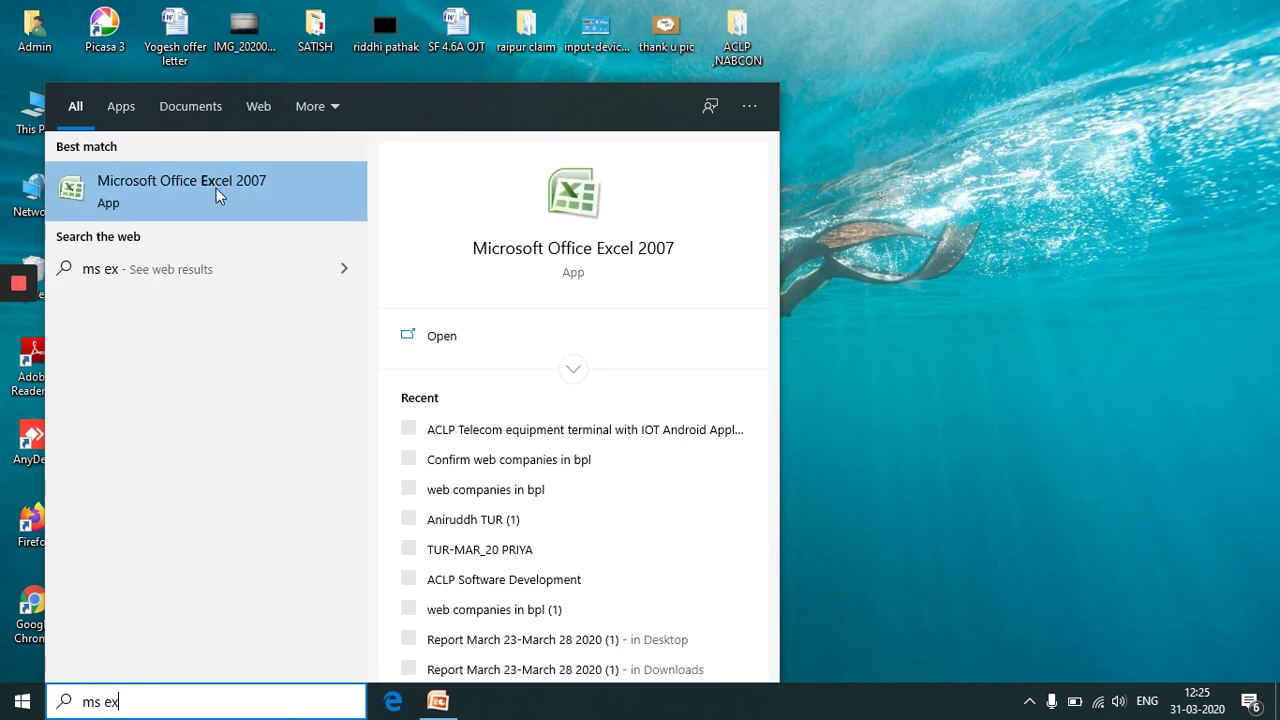
pyautogui.click(216, 188)
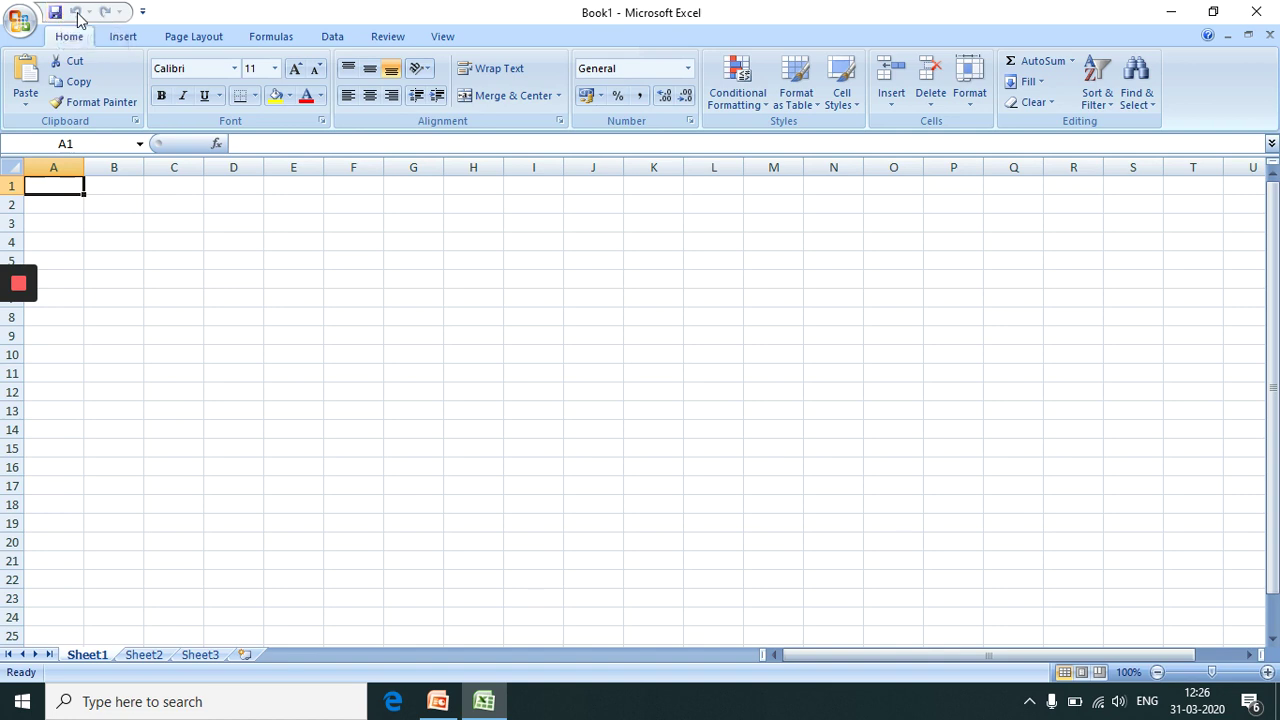
pyautogui.click(143, 14)
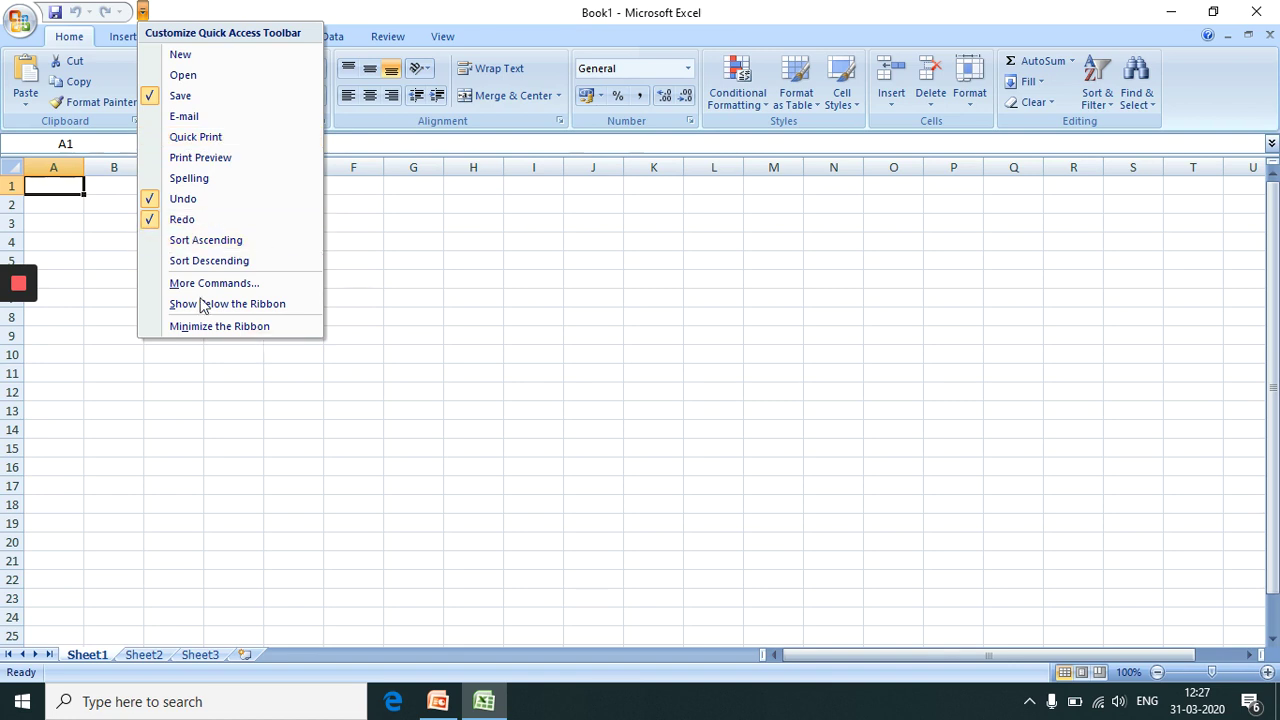
pyautogui.click(178, 56)
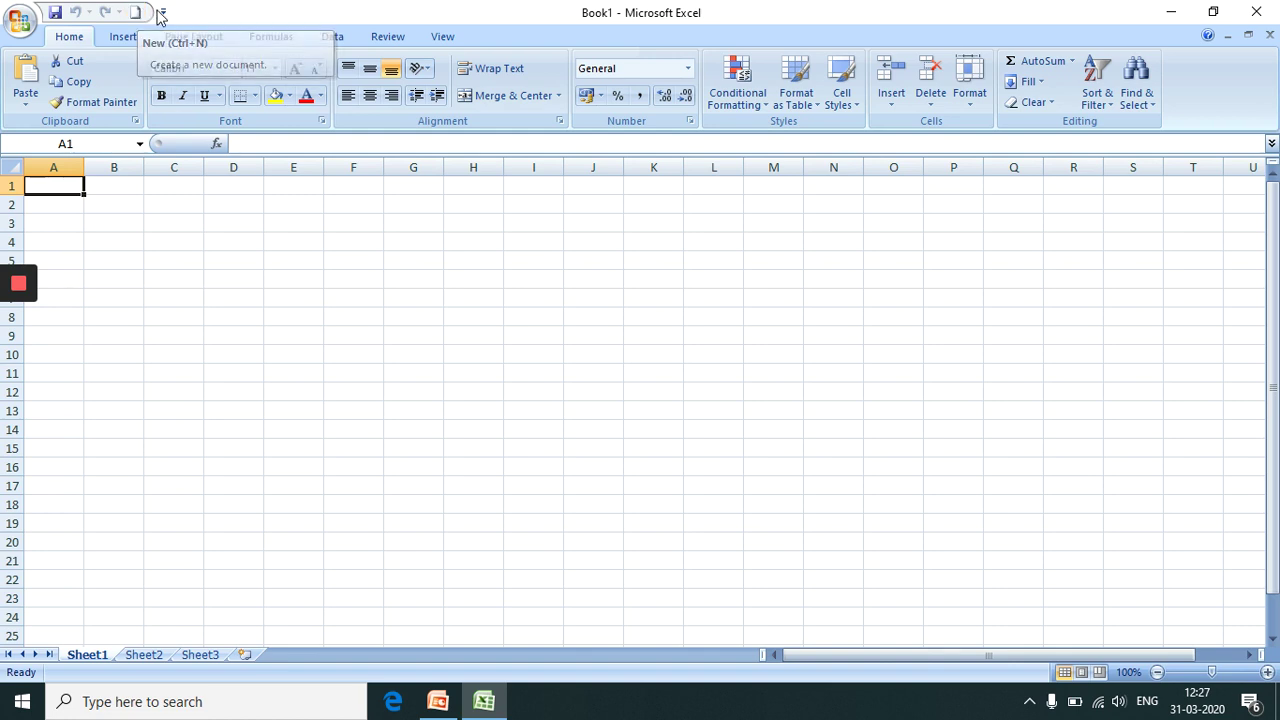
pyautogui.click(163, 12)
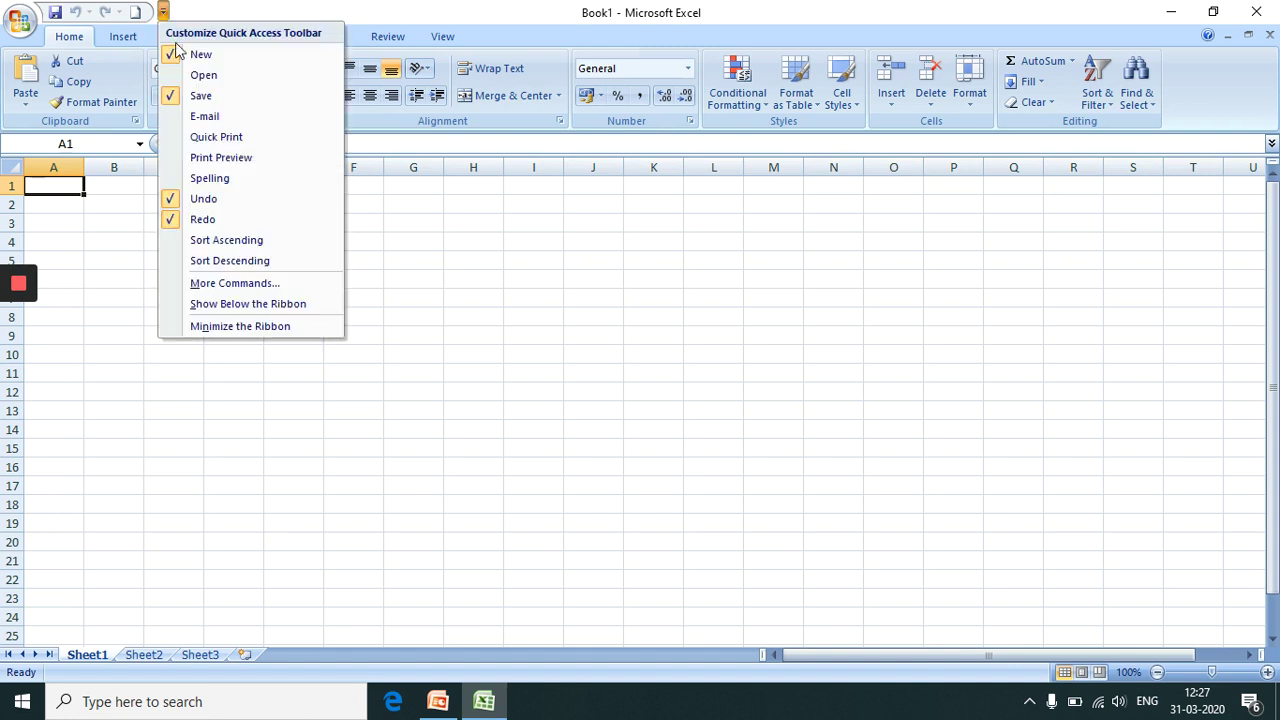
pyautogui.click(184, 60)
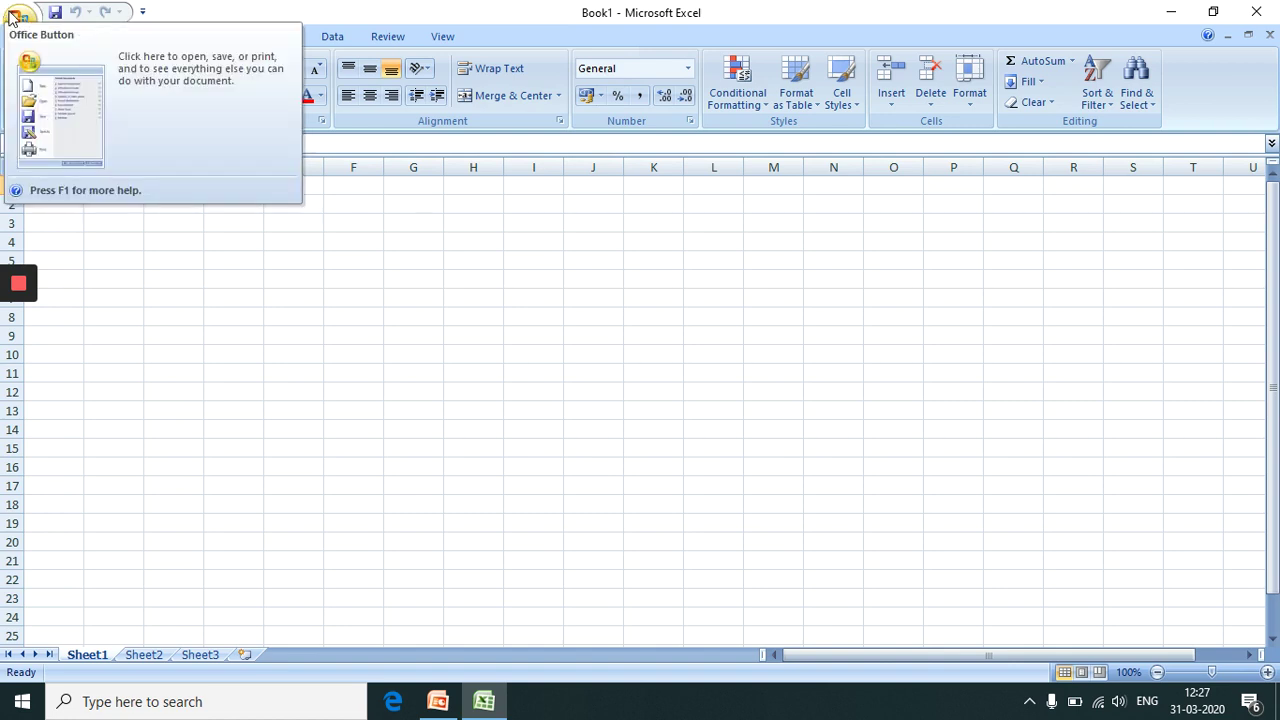
pyautogui.click(12, 18)
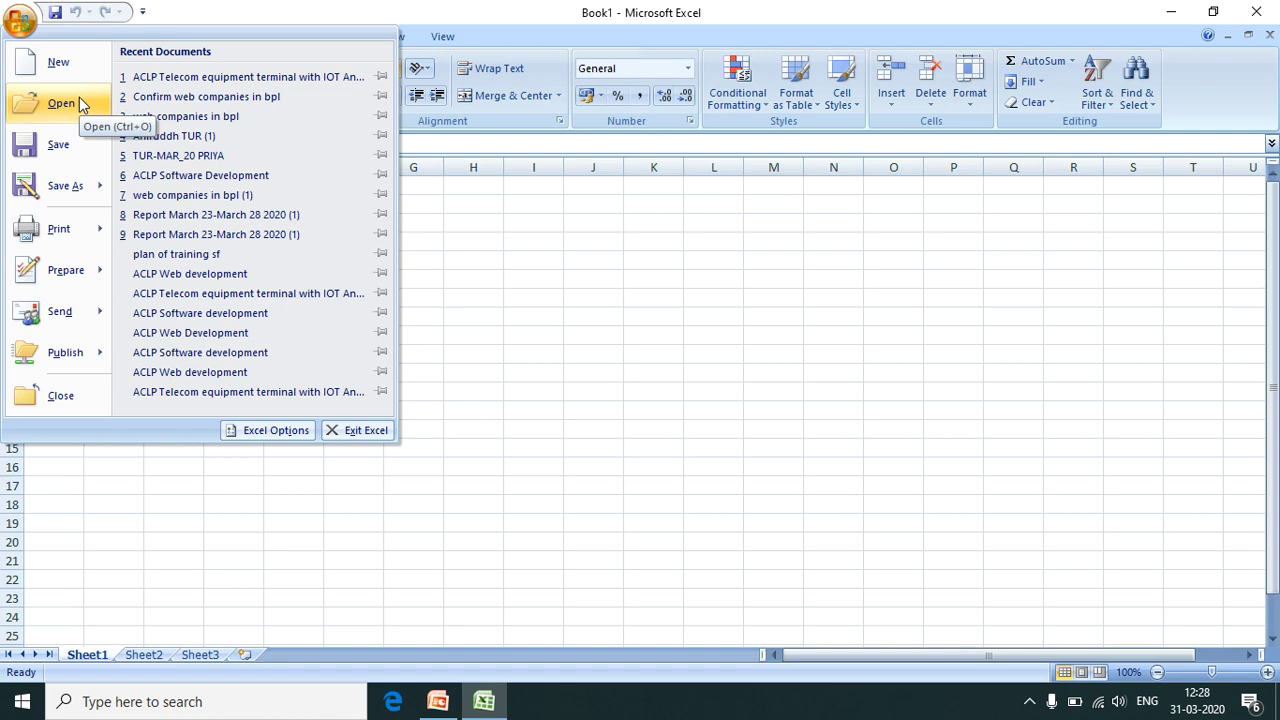
pyautogui.click(37, 35)
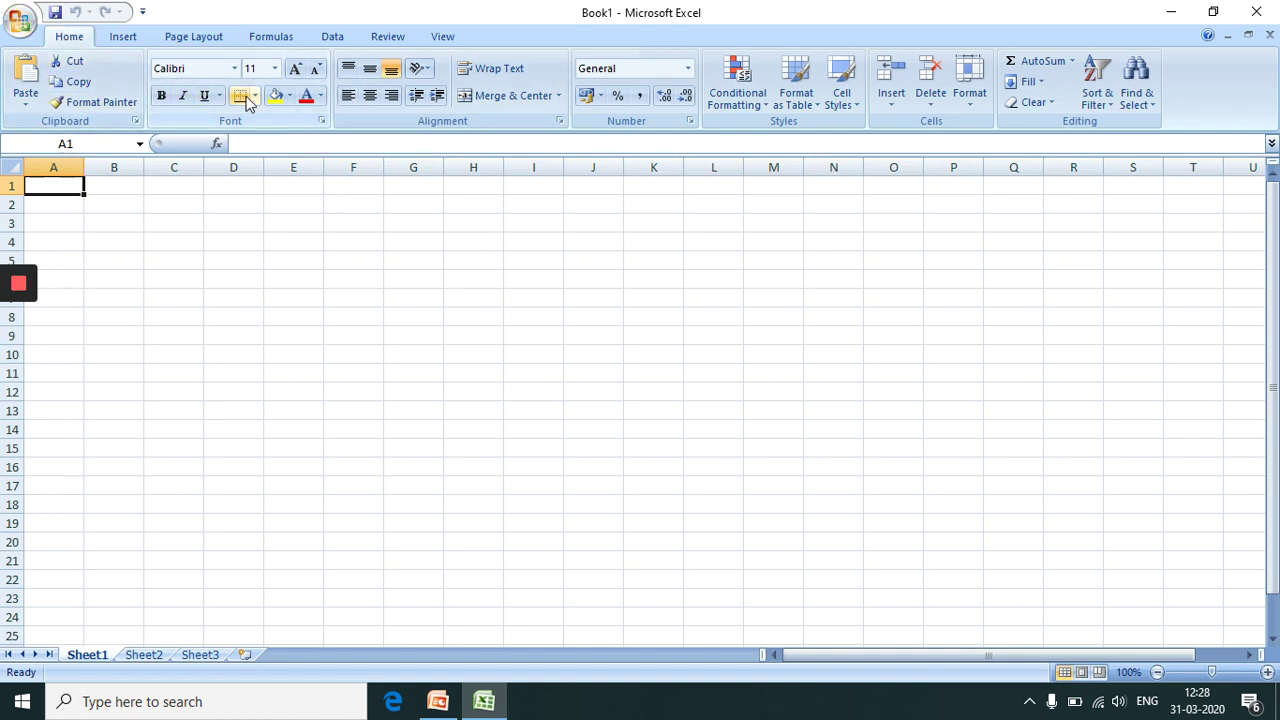
pyautogui.click(124, 42)
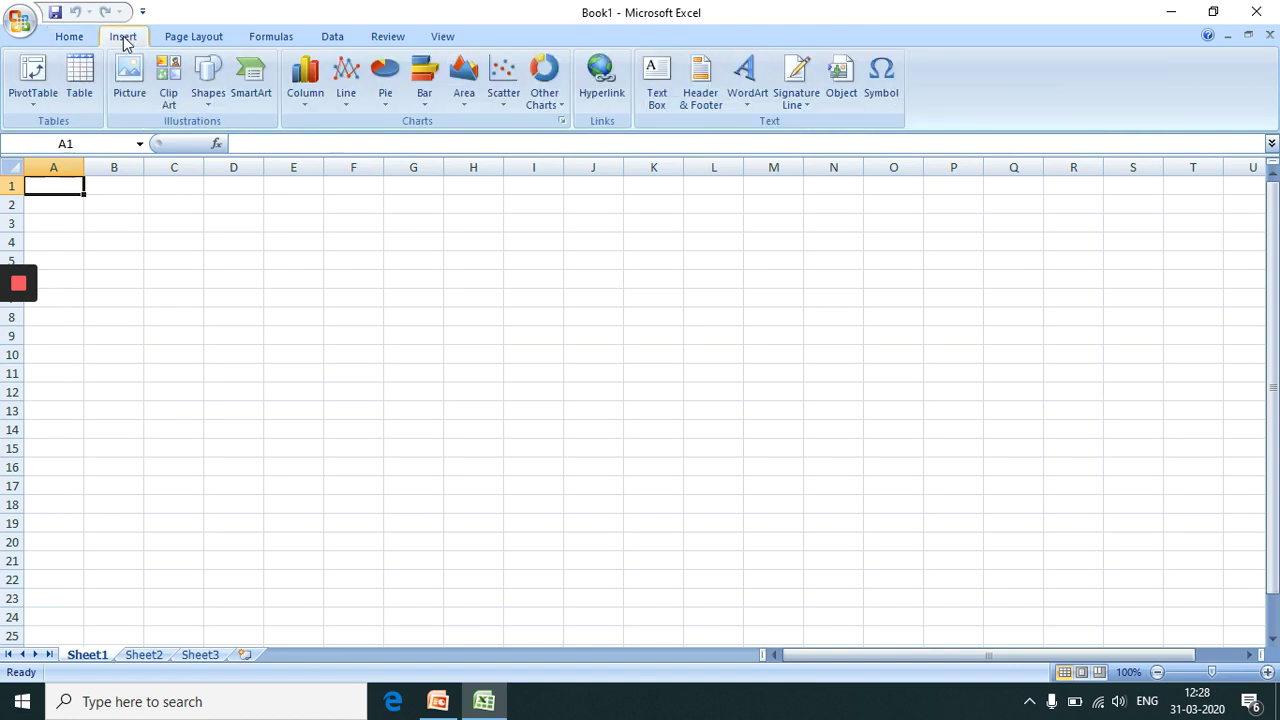
pyautogui.click(173, 40)
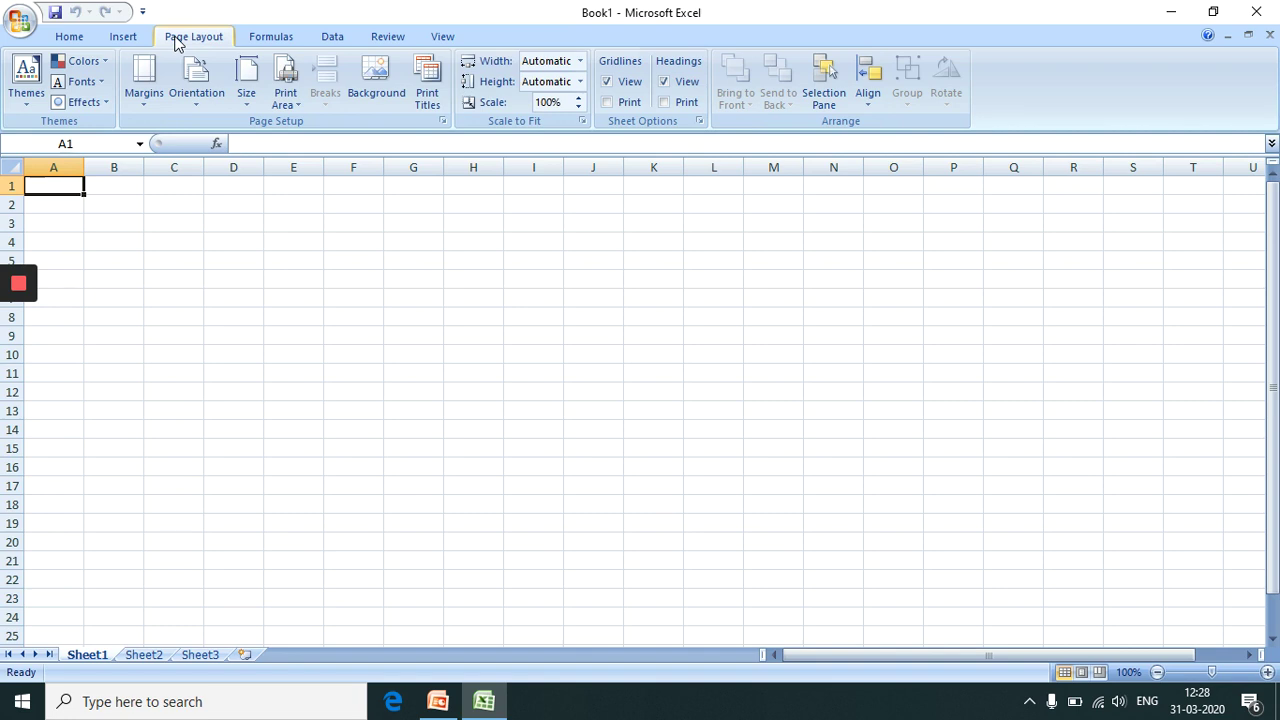
pyautogui.click(269, 37)
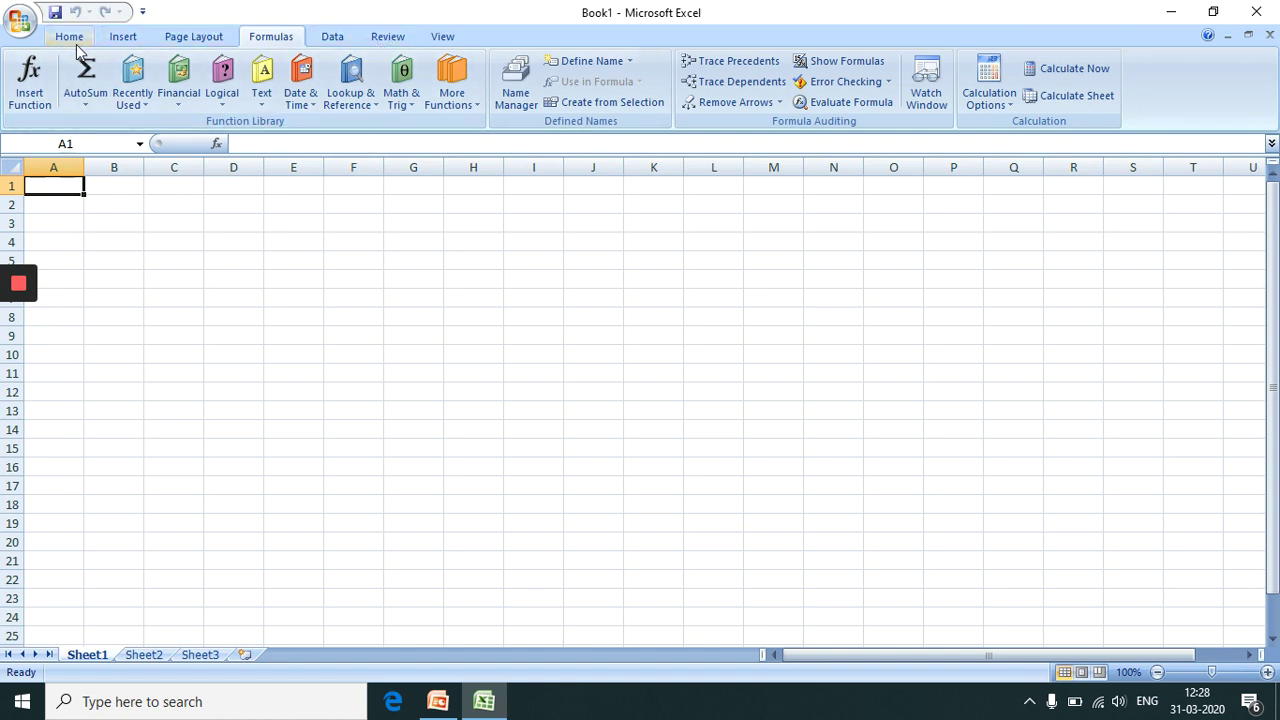
pyautogui.click(321, 40)
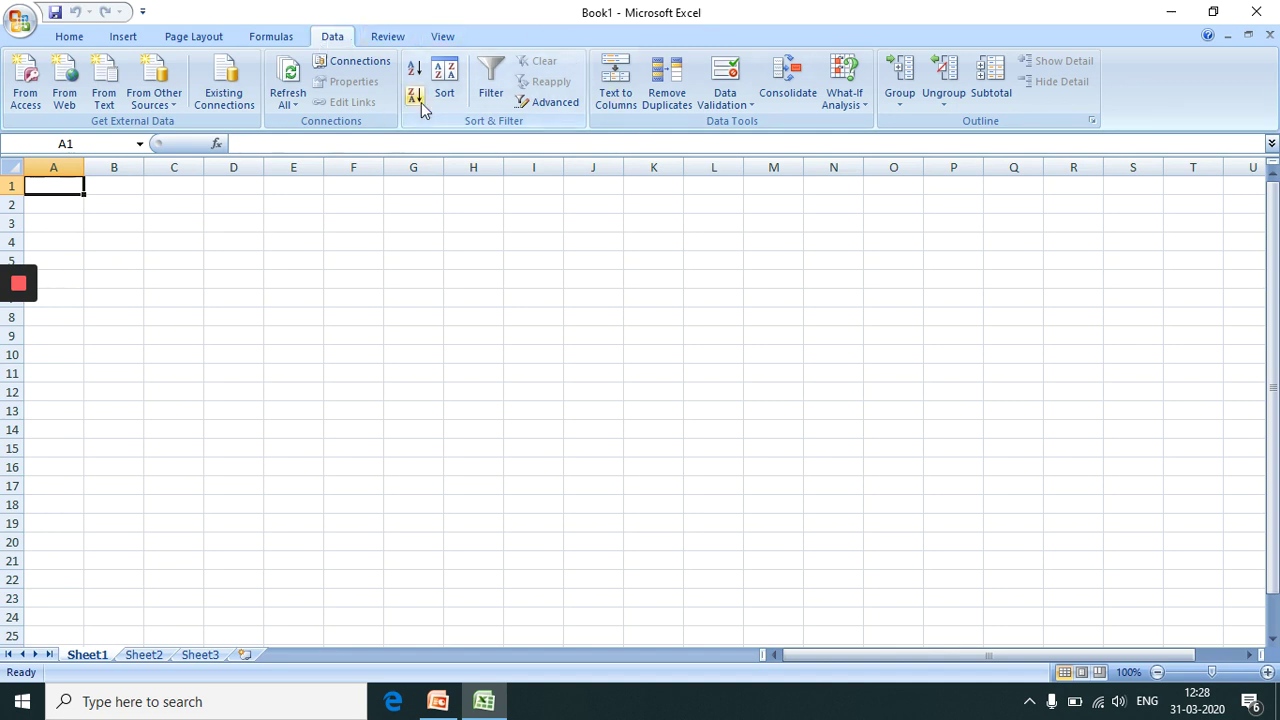
pyautogui.click(391, 38)
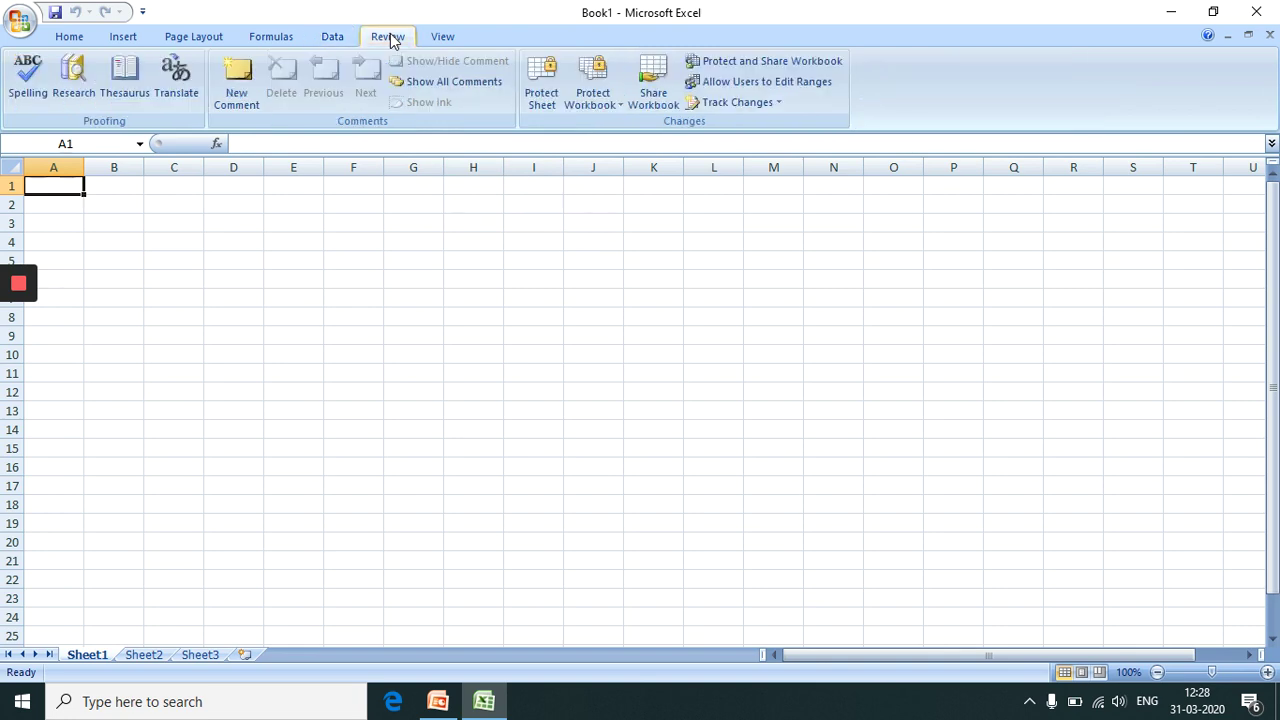
pyautogui.click(441, 37)
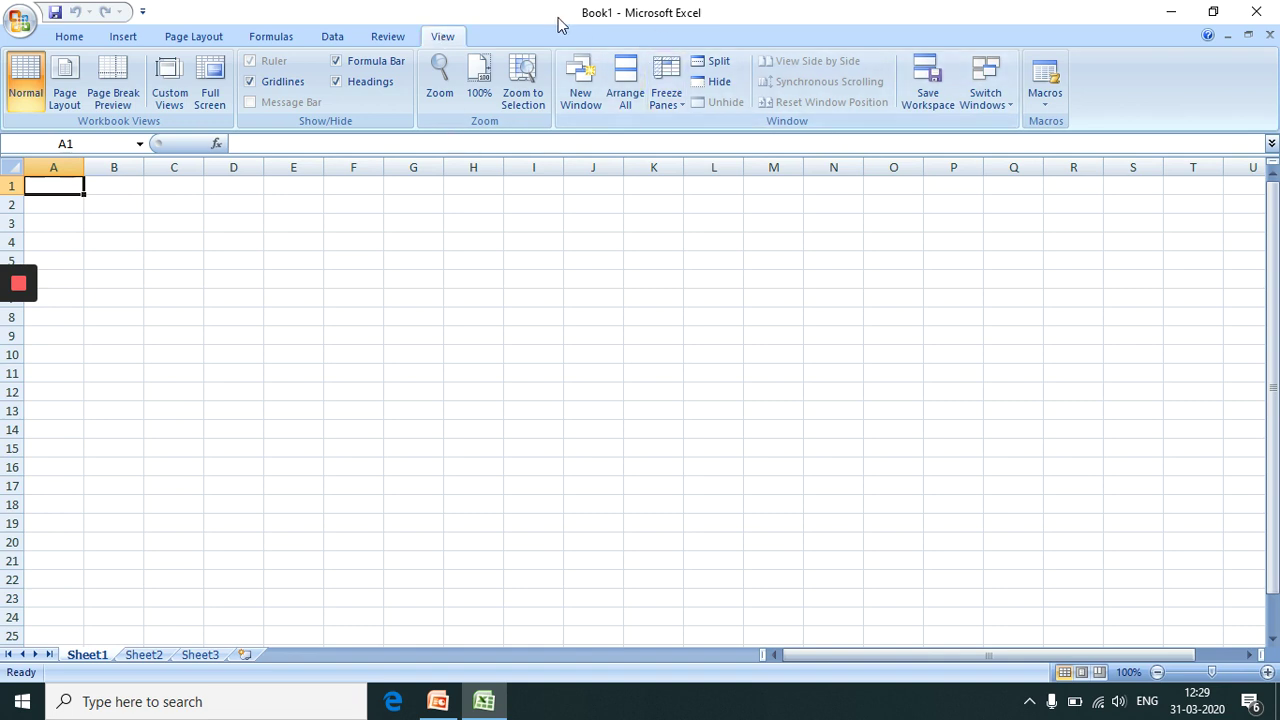
pyautogui.click(72, 38)
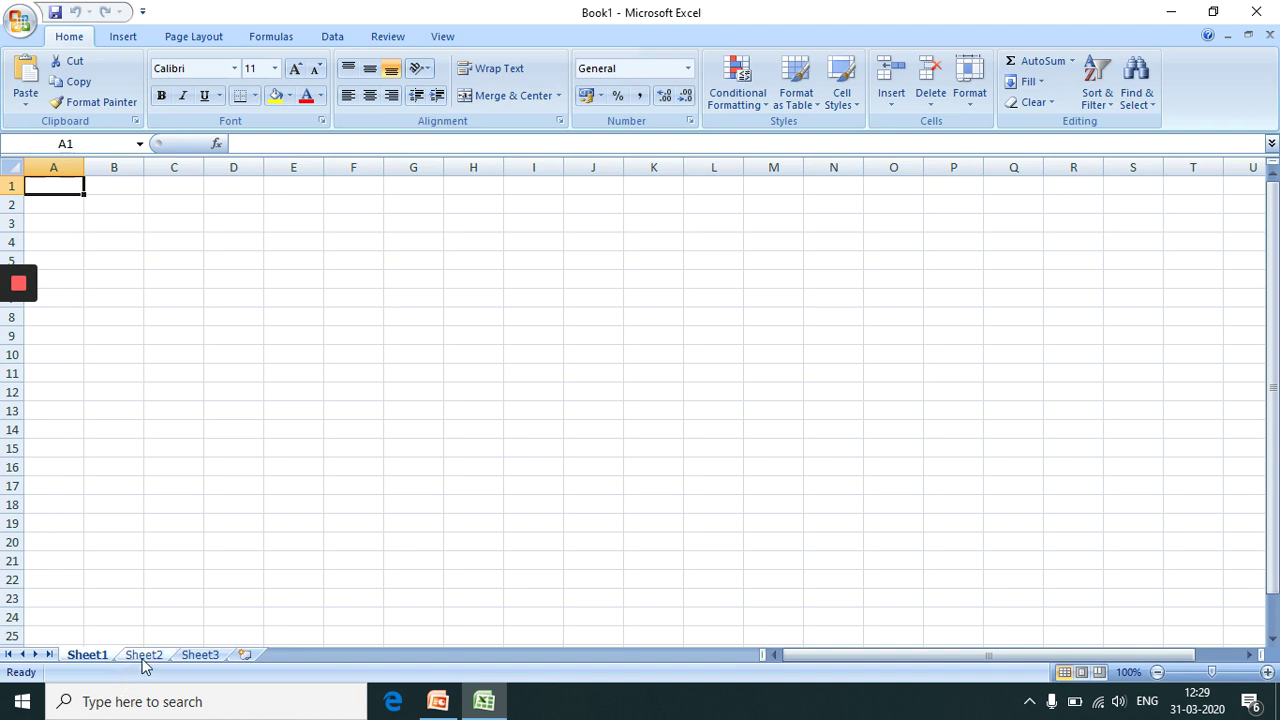
# Step: Check Sheet2 and Sheet3, insert a new Sheet4, and return to Sheet1
pyautogui.click(157, 657)
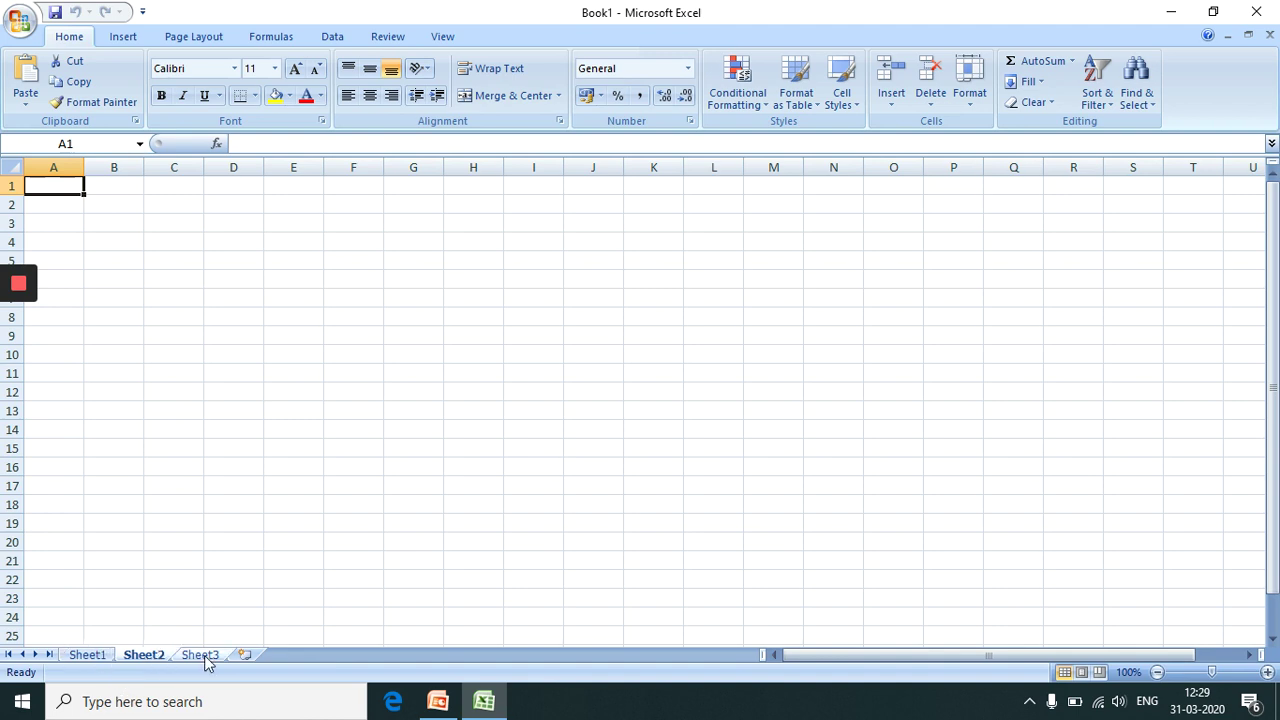
pyautogui.click(203, 656)
pyautogui.click(75, 657)
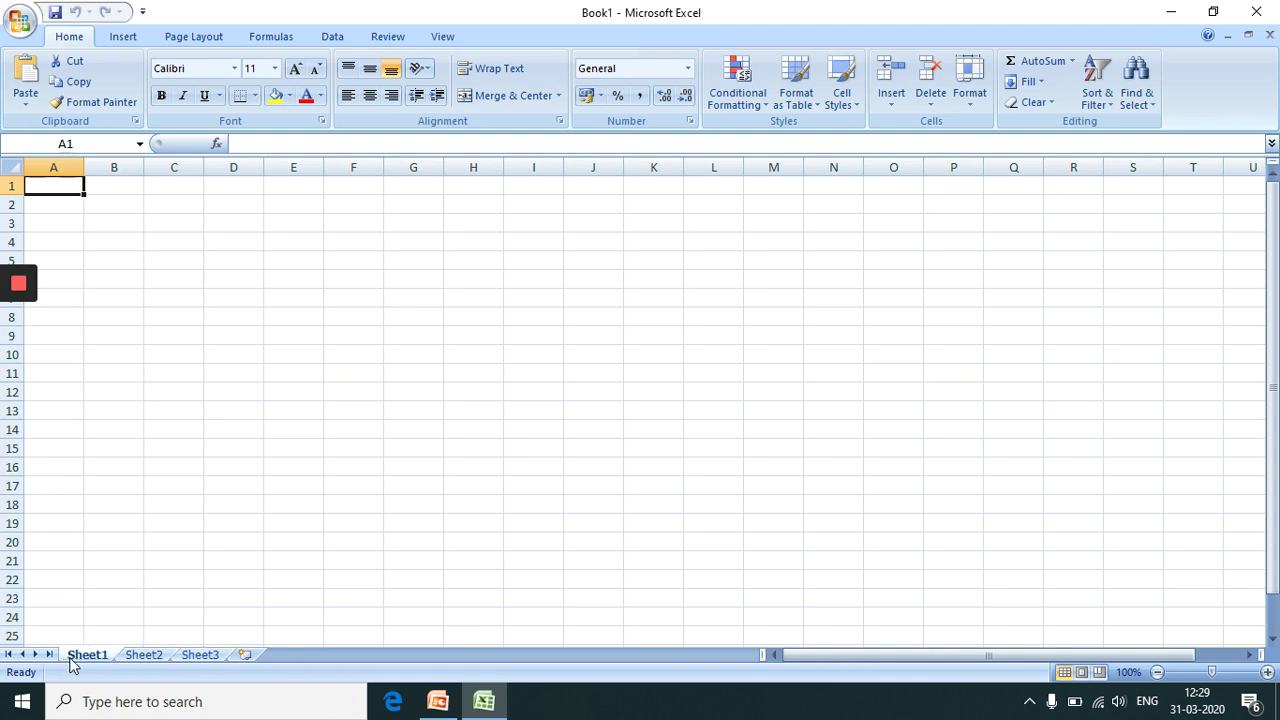
pyautogui.click(245, 657)
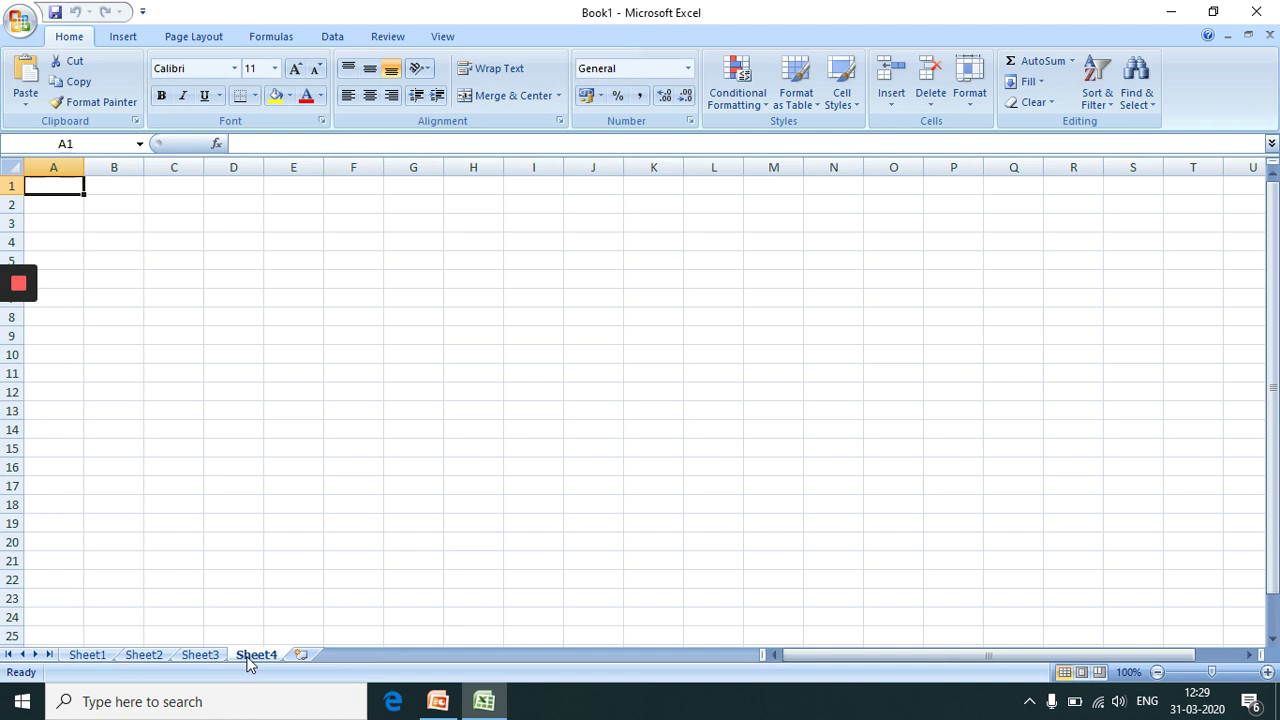
pyautogui.click(72, 657)
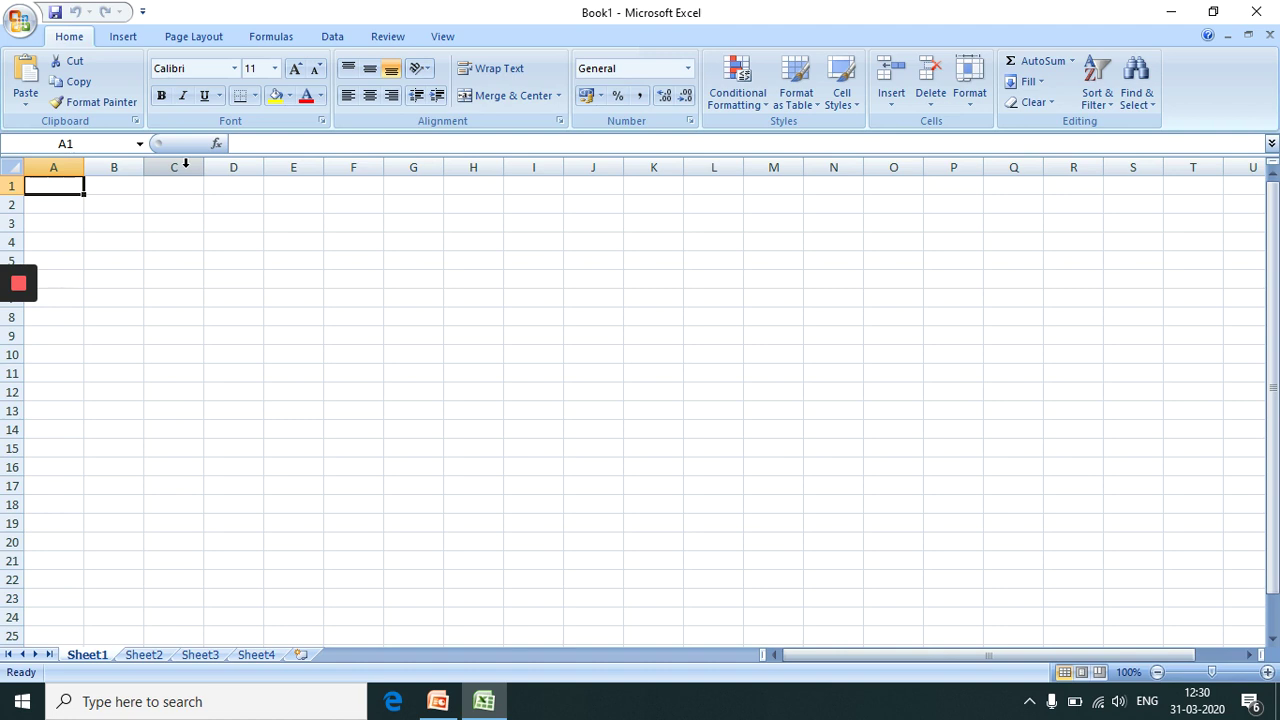
pyautogui.click(185, 166)
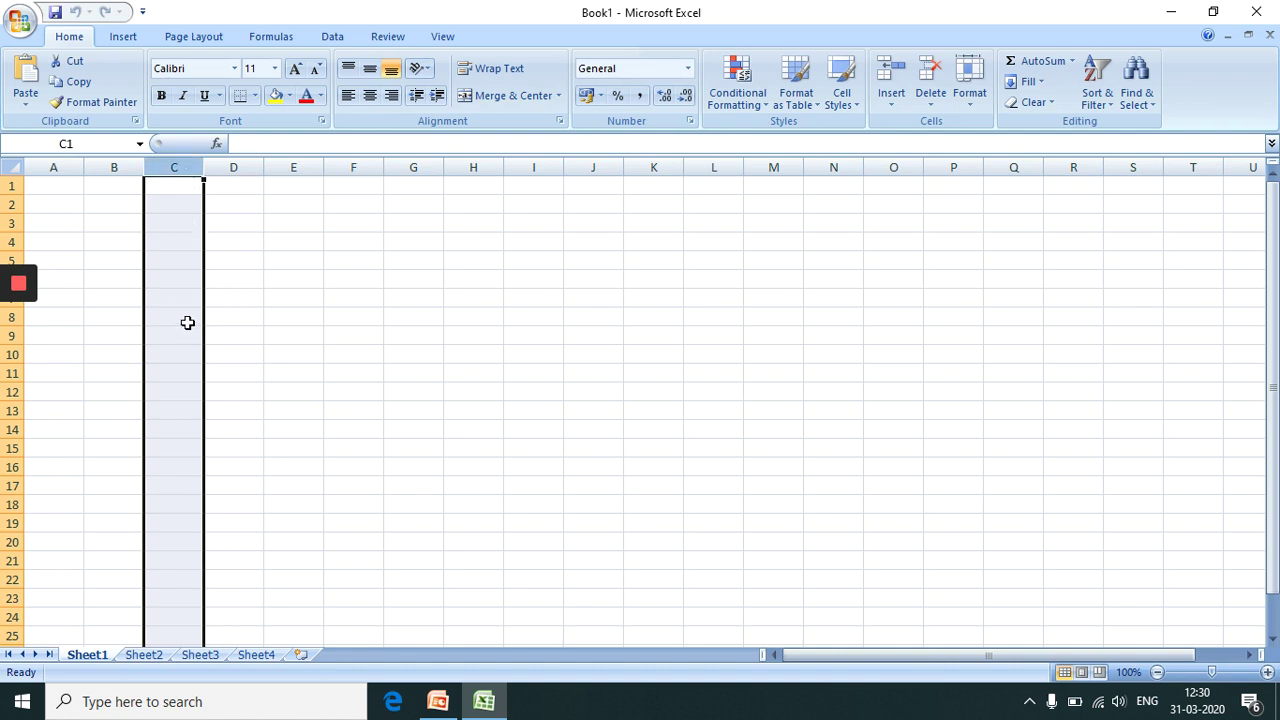
pyautogui.click(8, 205)
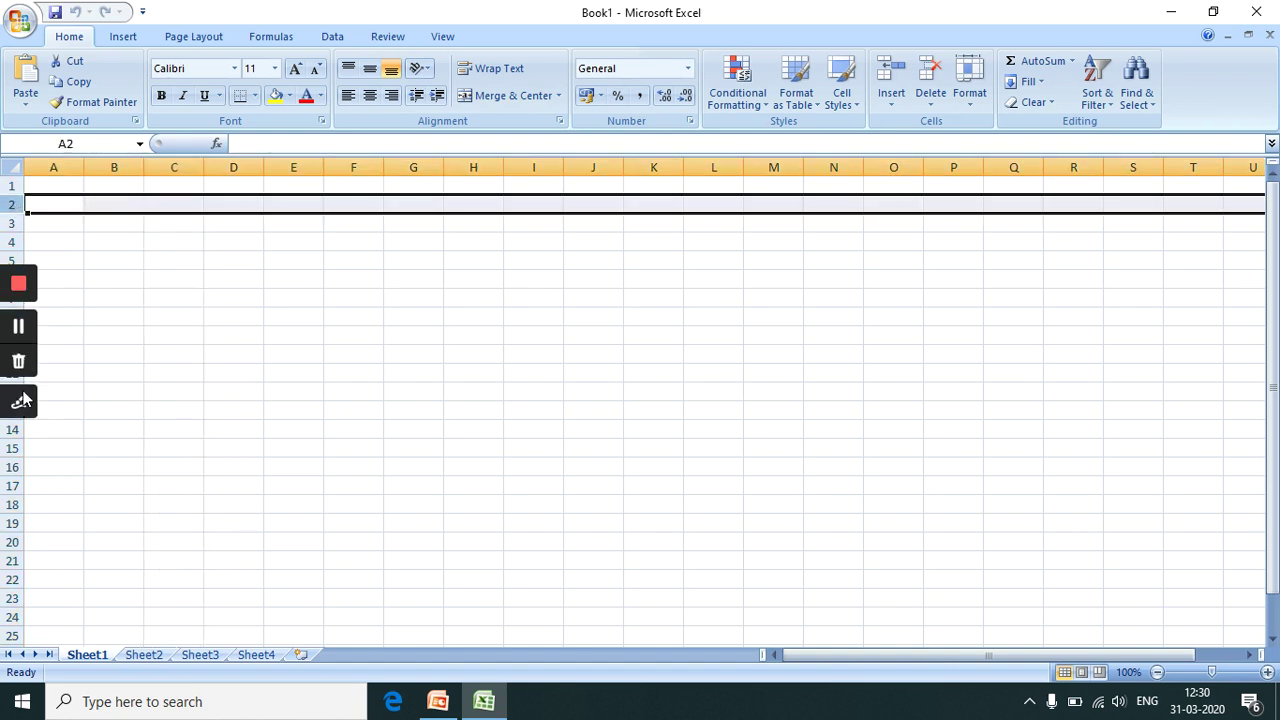
pyautogui.click(113, 167)
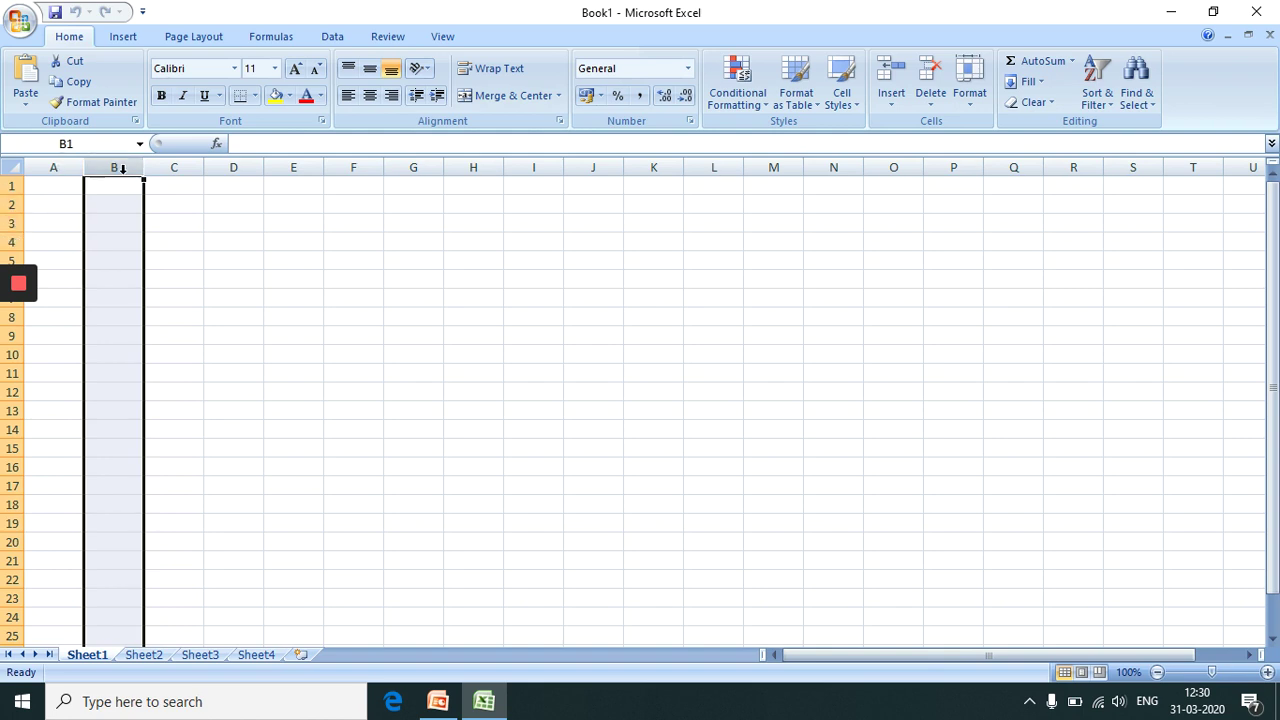
pyautogui.moveTo(122, 168); pyautogui.dragTo(477, 182)
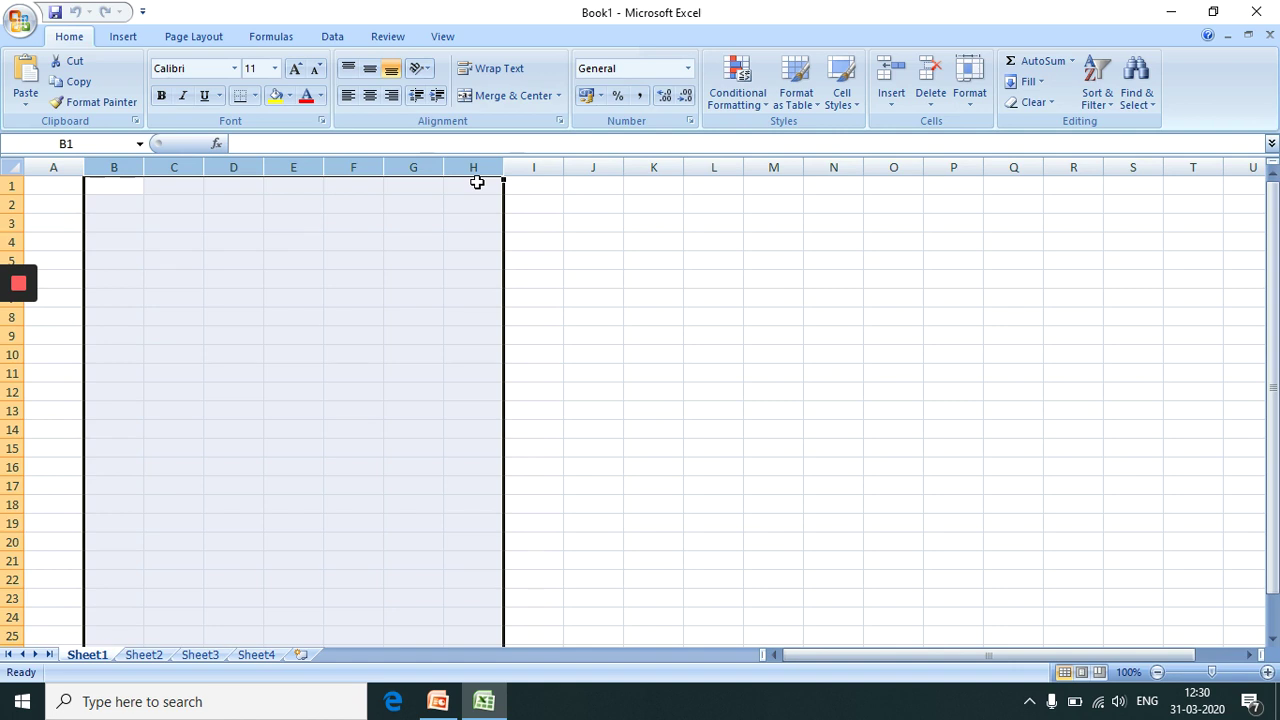
pyautogui.click(477, 182)
pyautogui.press('Right')
pyautogui.press('Right')
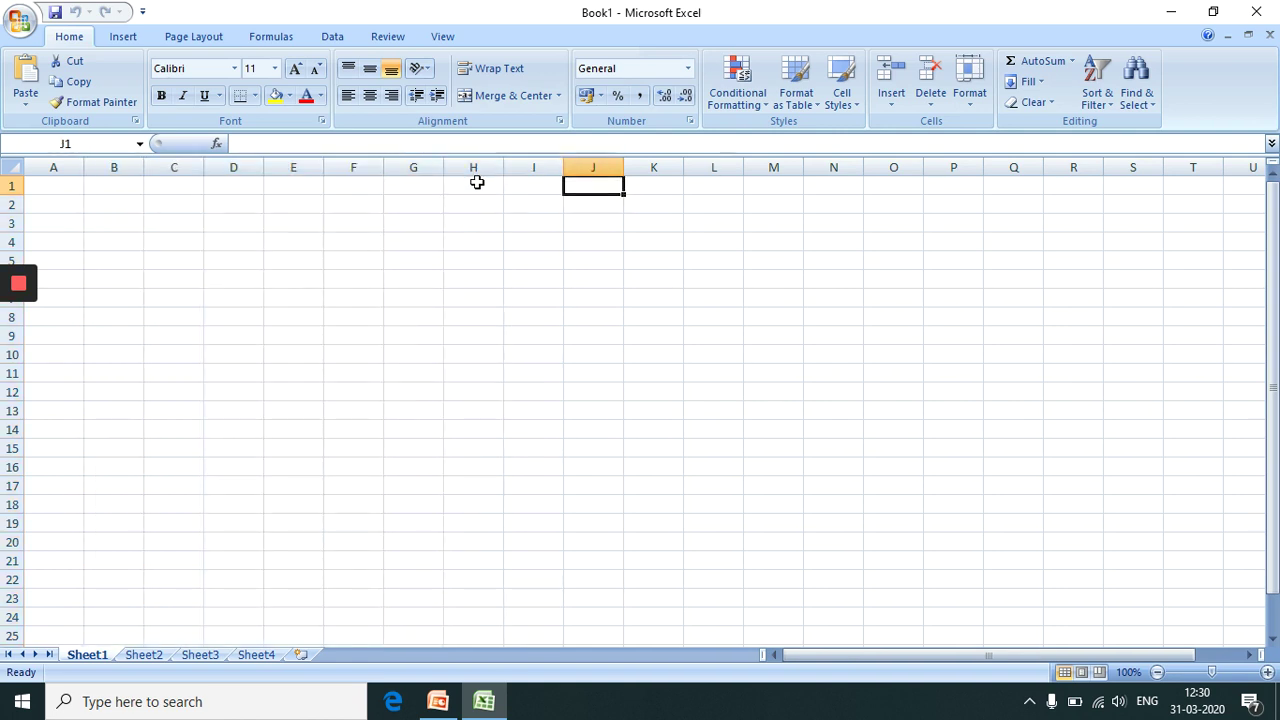
pyautogui.press('Right')
pyautogui.press('Right')
pyautogui.press('Right')
pyautogui.press('Right')
pyautogui.press('Right')
pyautogui.press('Right')
pyautogui.press('Right')
pyautogui.press('Right')
pyautogui.press('Right')
pyautogui.press('Left')
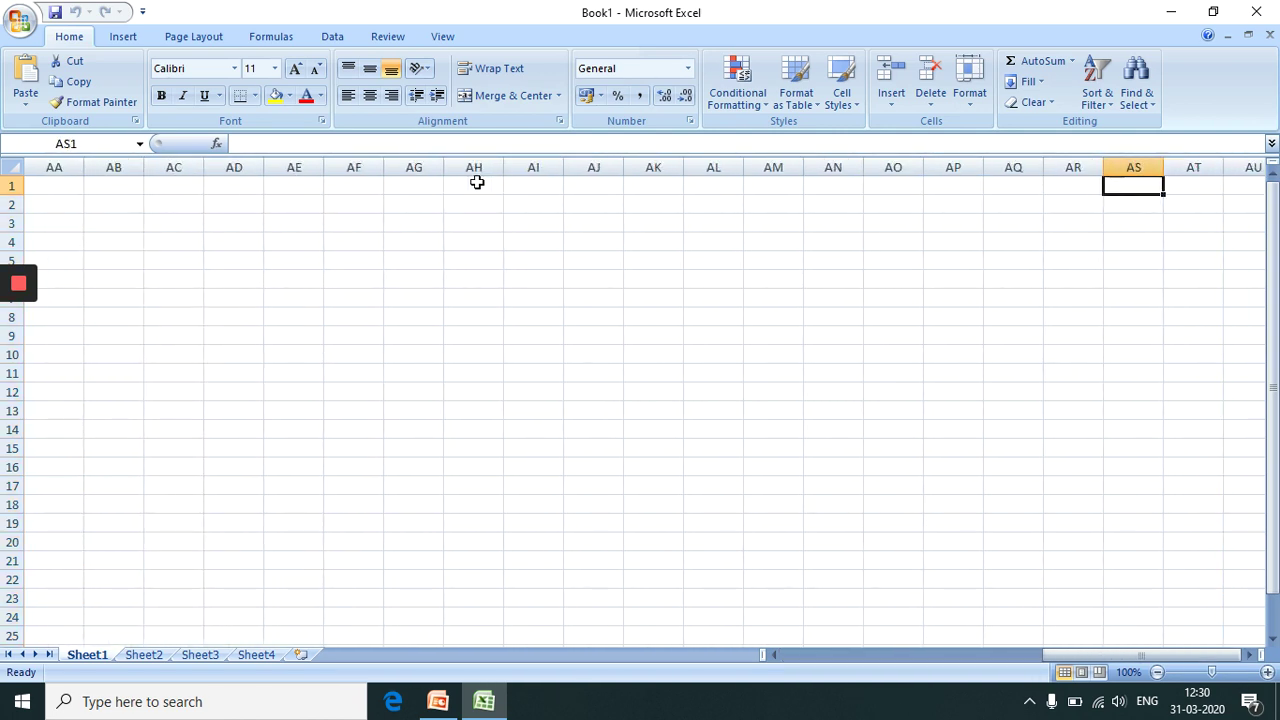
pyautogui.press('Left')
pyautogui.press('Left')
pyautogui.press('Left')
pyautogui.press('Home')
pyautogui.press('Left')
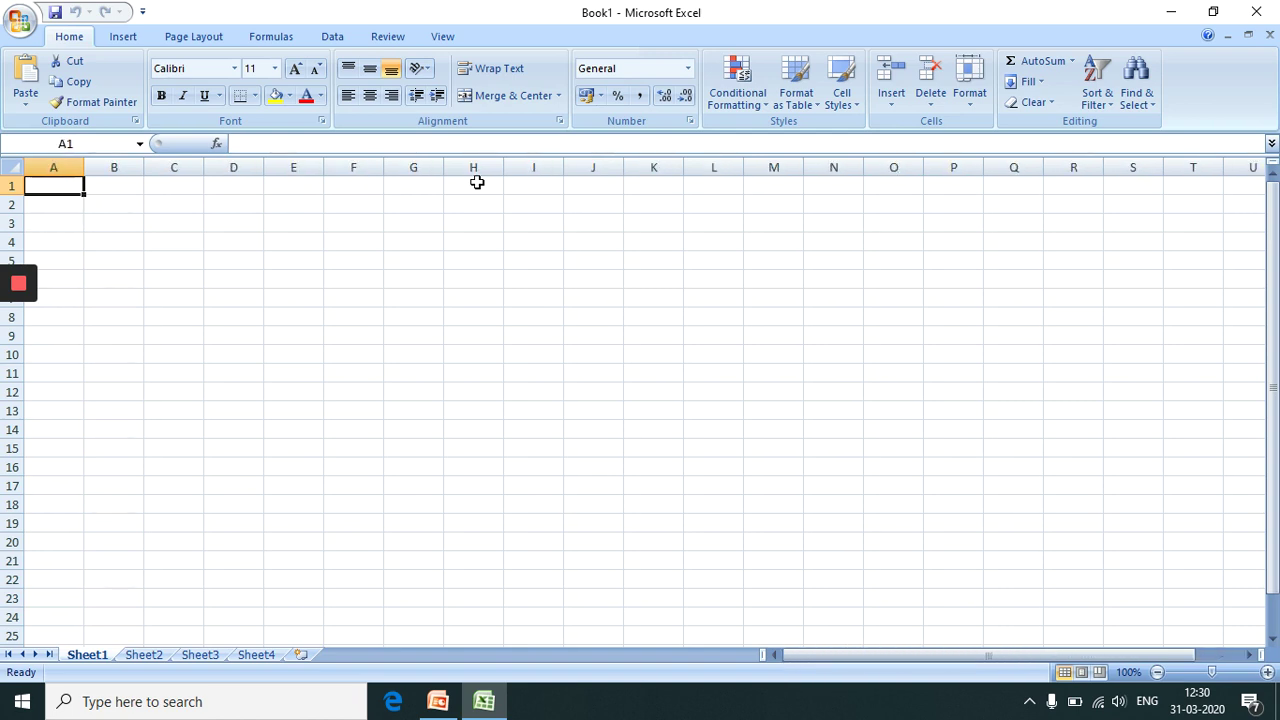
pyautogui.press('Down')
pyautogui.press('Down')
pyautogui.press('Down')
pyautogui.press('Down')
pyautogui.press('Down')
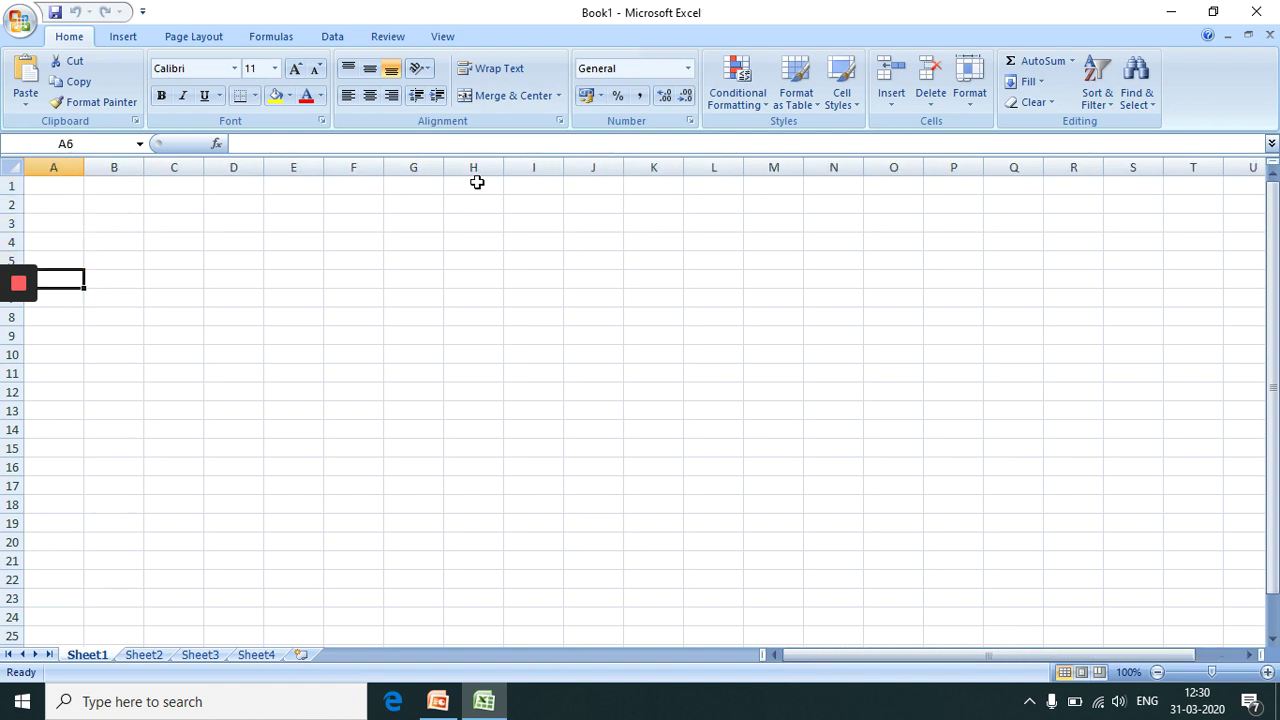
pyautogui.press('Down')
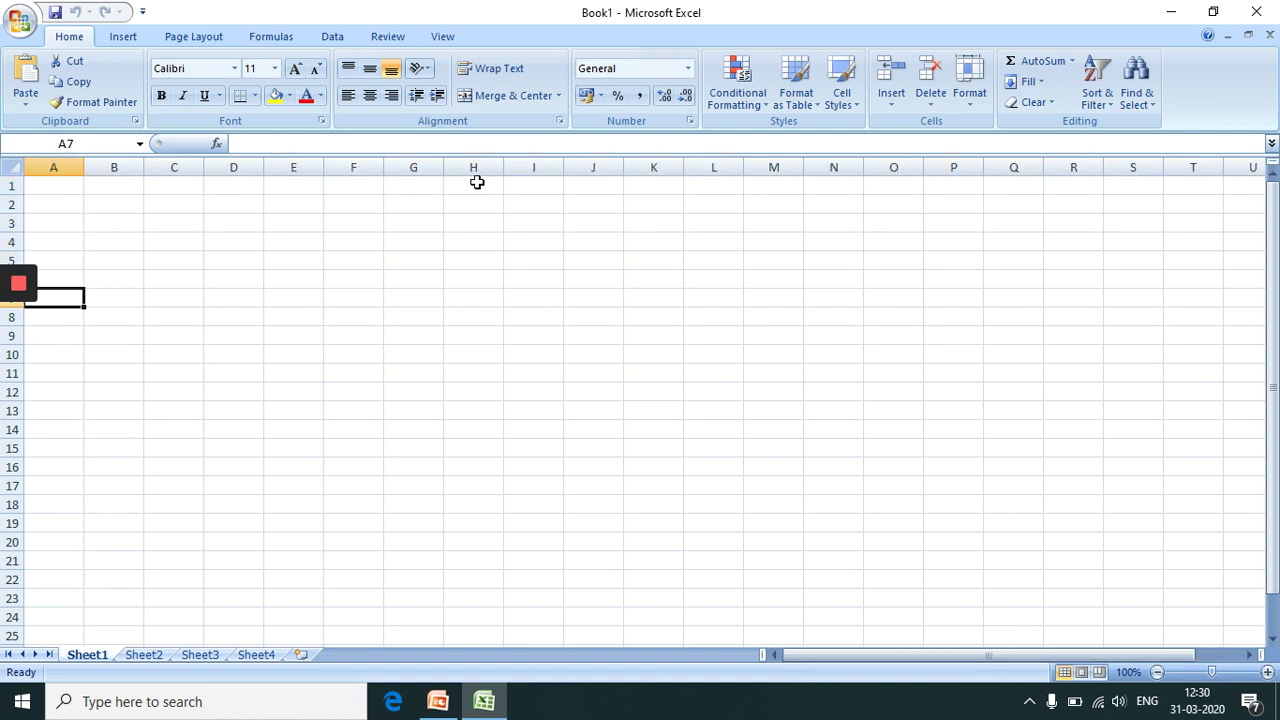
pyautogui.press('Down')
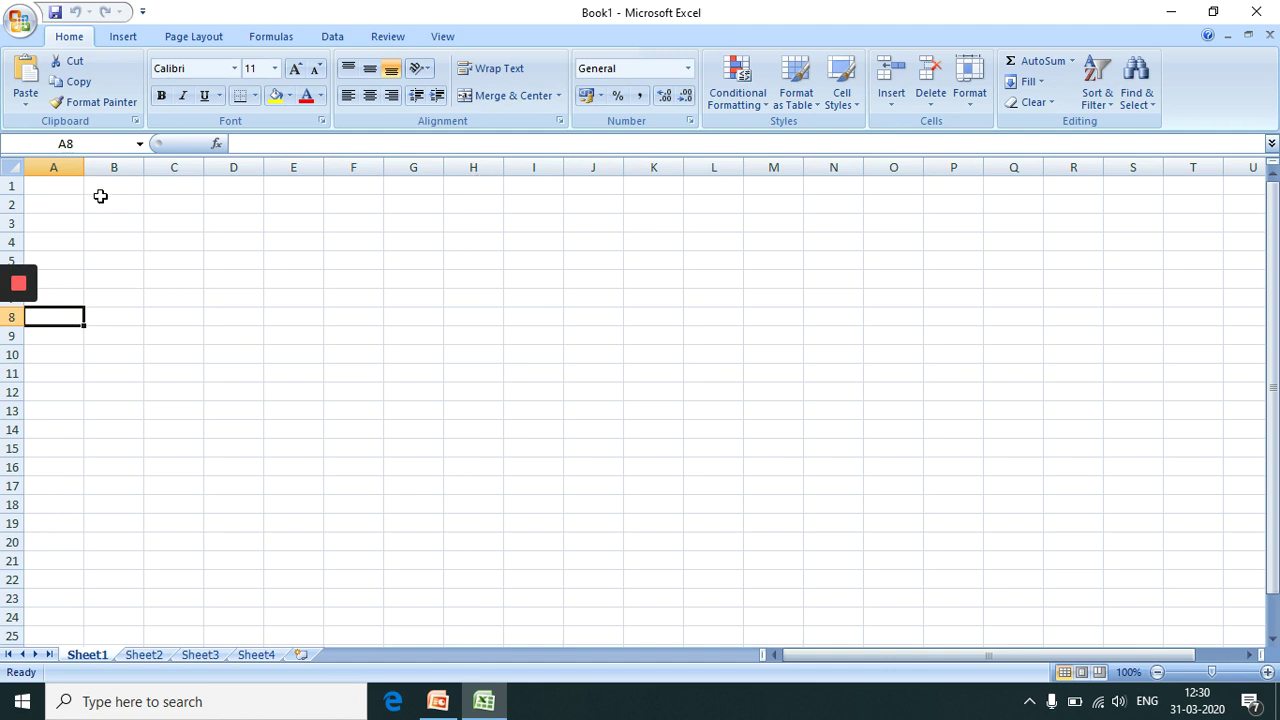
pyautogui.click(103, 200)
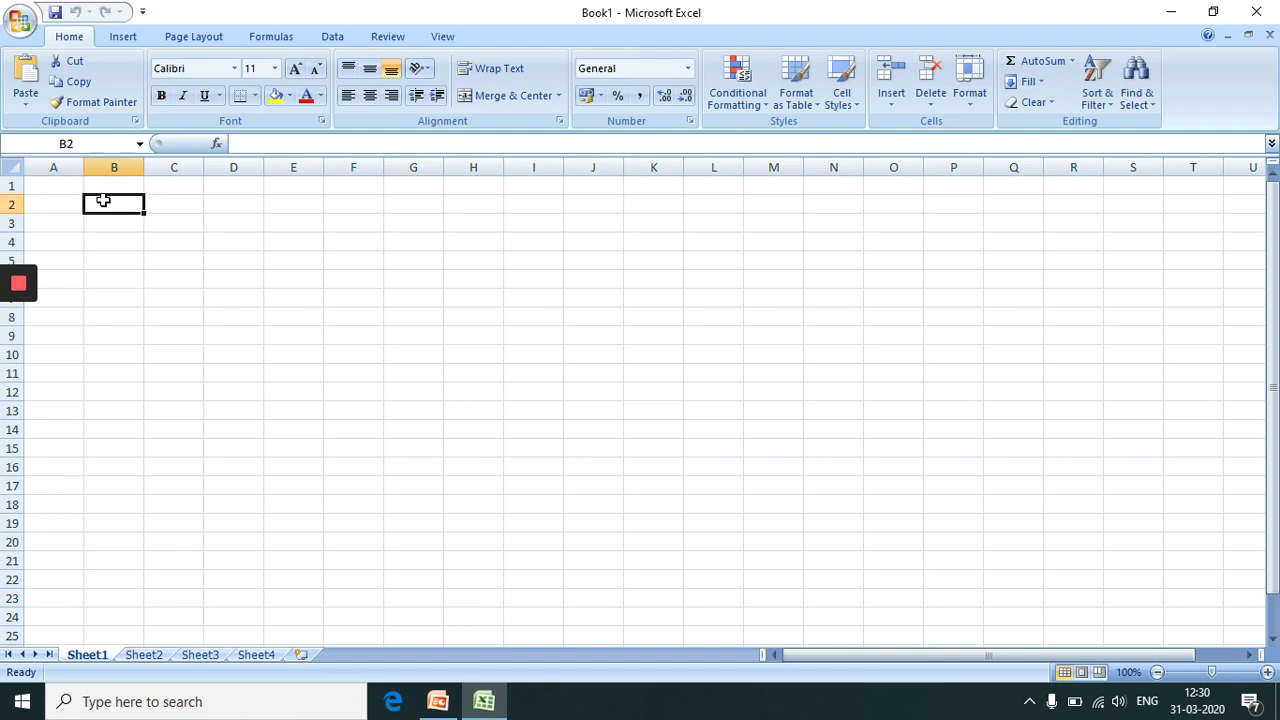
pyautogui.click(183, 197)
pyautogui.click(131, 200)
pyautogui.click(125, 231)
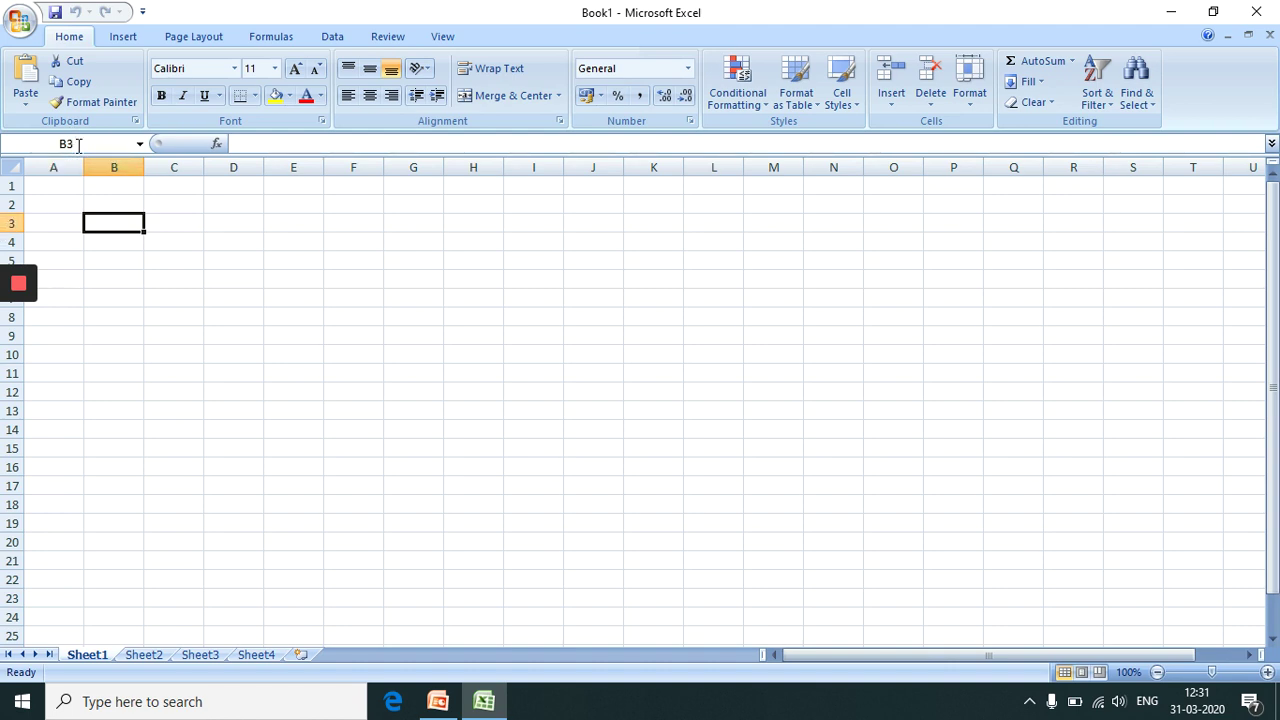
pyautogui.click(188, 207)
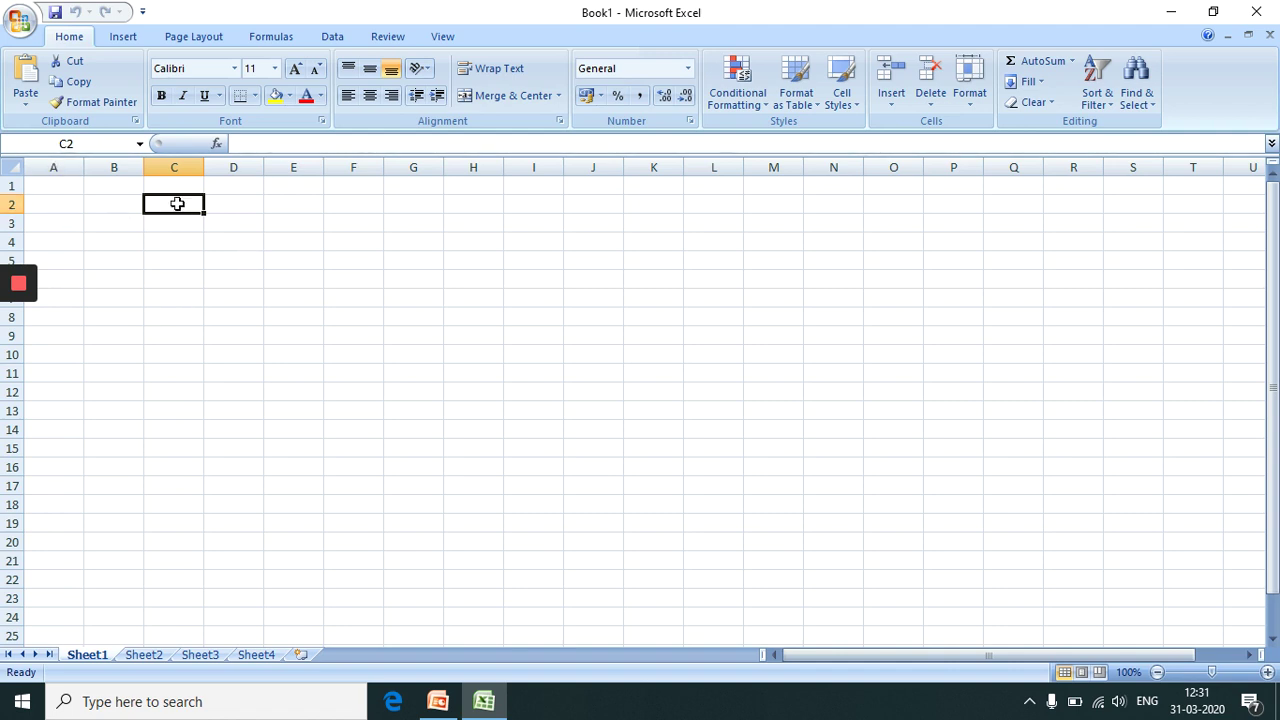
pyautogui.click(238, 145)
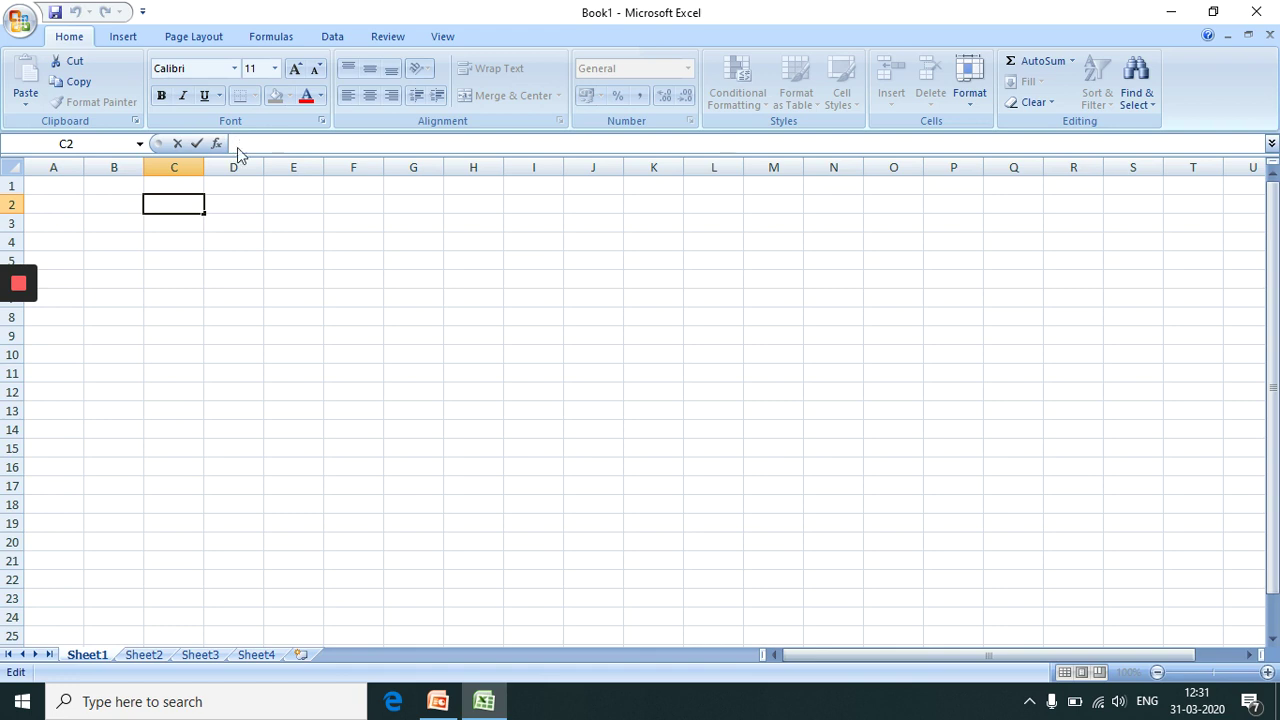
pyautogui.click(266, 237)
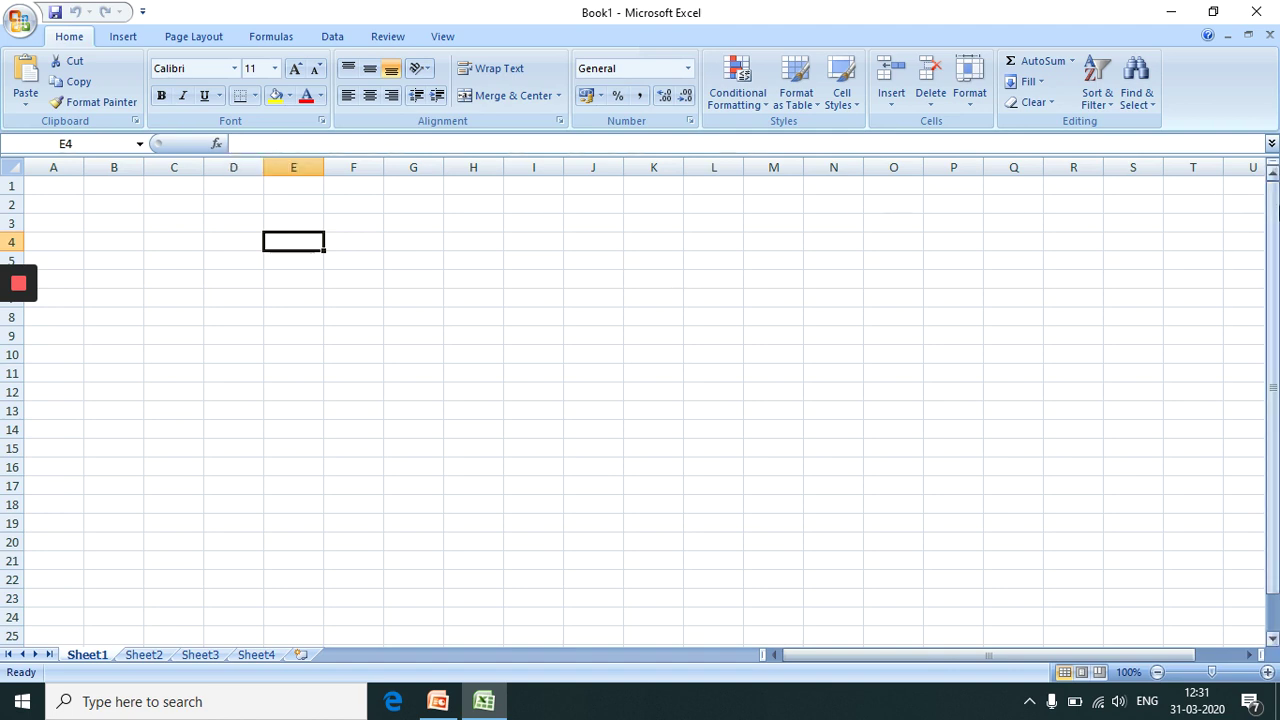
pyautogui.moveTo(1272, 205); pyautogui.dragTo(1276, 306)
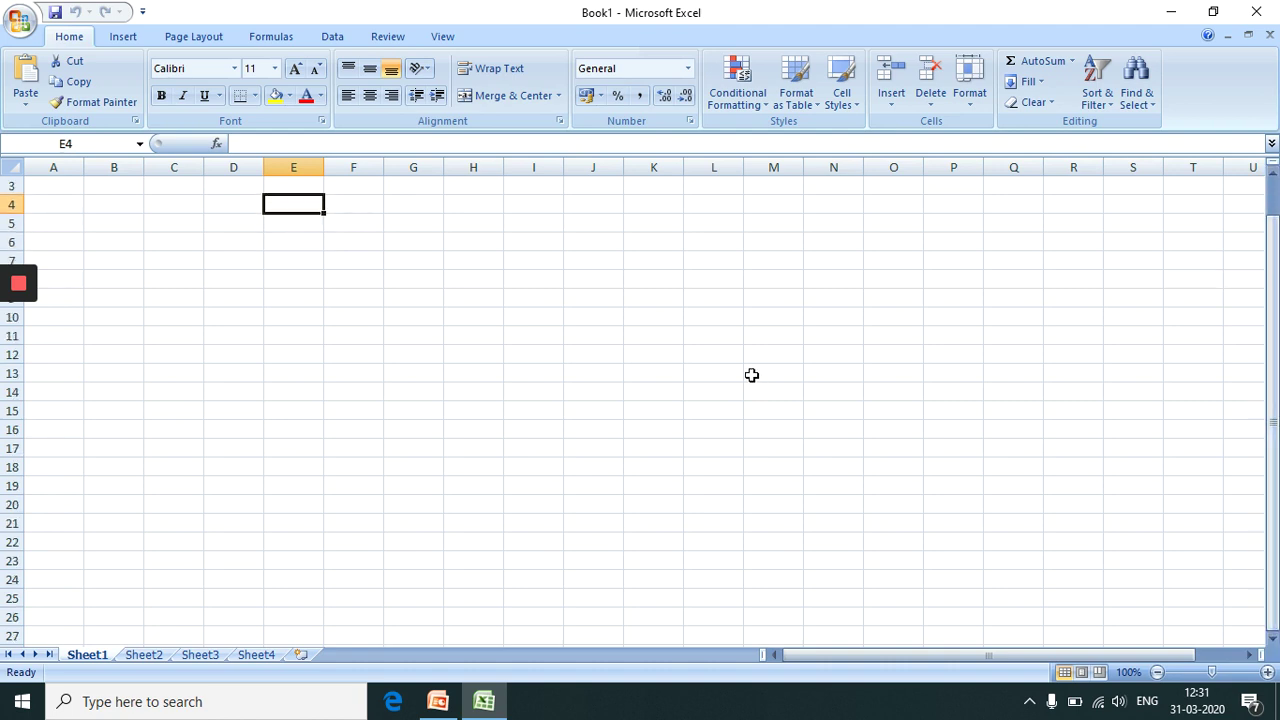
pyautogui.press('Down')
pyautogui.press('Down')
pyautogui.press('Down')
pyautogui.press('Down')
pyautogui.press('Down')
pyautogui.press('Down')
pyautogui.press('Down')
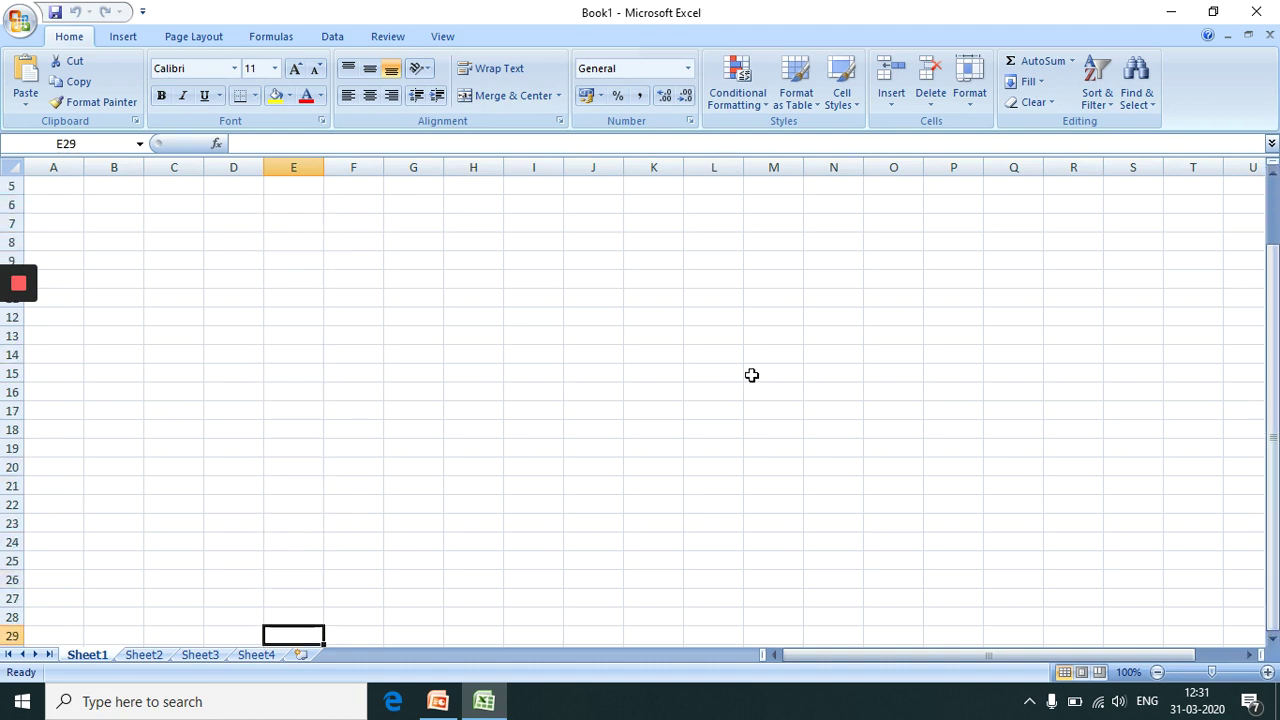
pyautogui.press('Down')
pyautogui.press('Down')
pyautogui.press('Down')
pyautogui.press('Down')
pyautogui.press('Down')
pyautogui.press('Down')
pyautogui.moveTo(1276, 460)
pyautogui.mouseDown()
pyautogui.moveTo(1276, 230)
pyautogui.moveTo(1253, 194)
pyautogui.mouseUp()
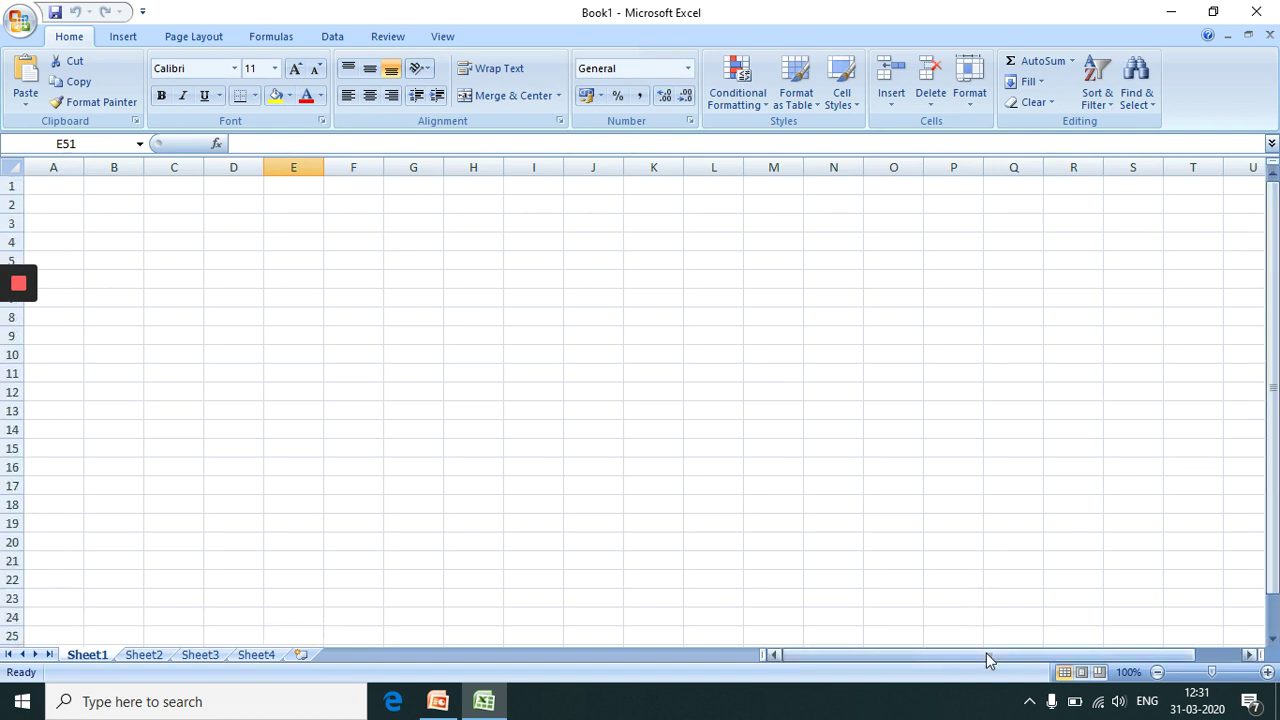
pyautogui.moveTo(986, 653)
pyautogui.mouseDown()
pyautogui.moveTo(1136, 651)
pyautogui.moveTo(711, 673)
pyautogui.mouseUp()
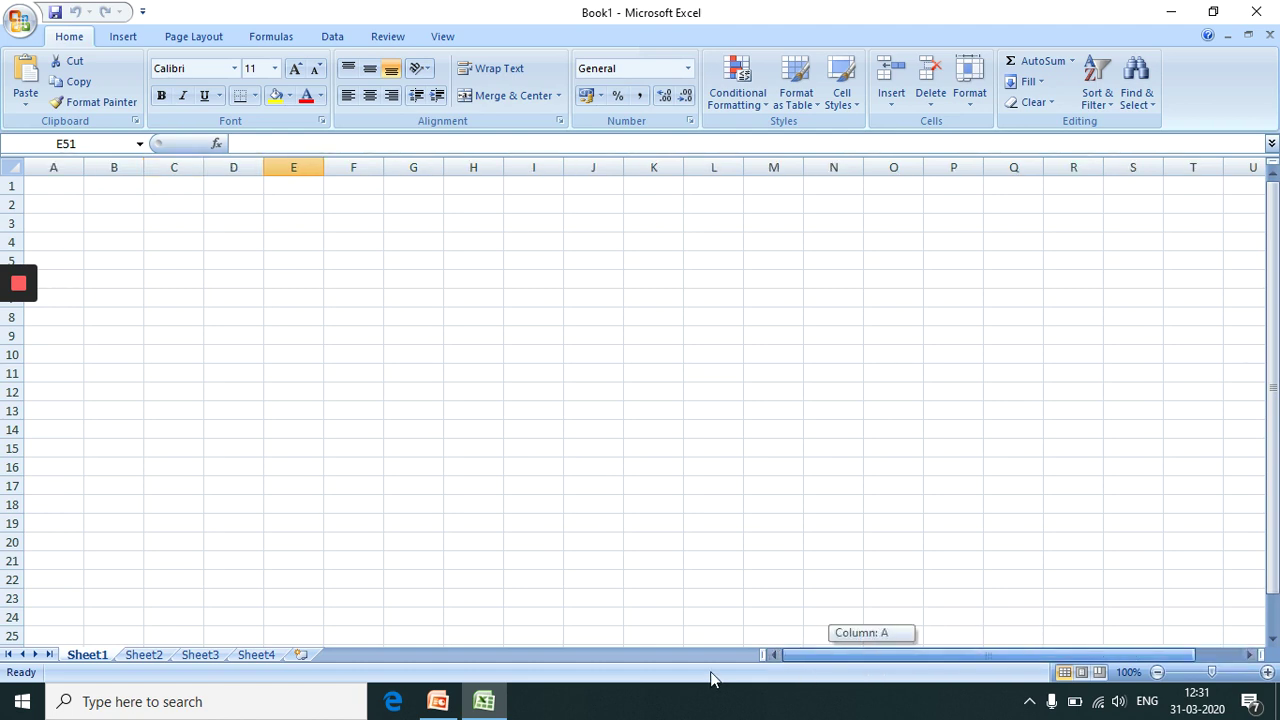
pyautogui.click(50, 188)
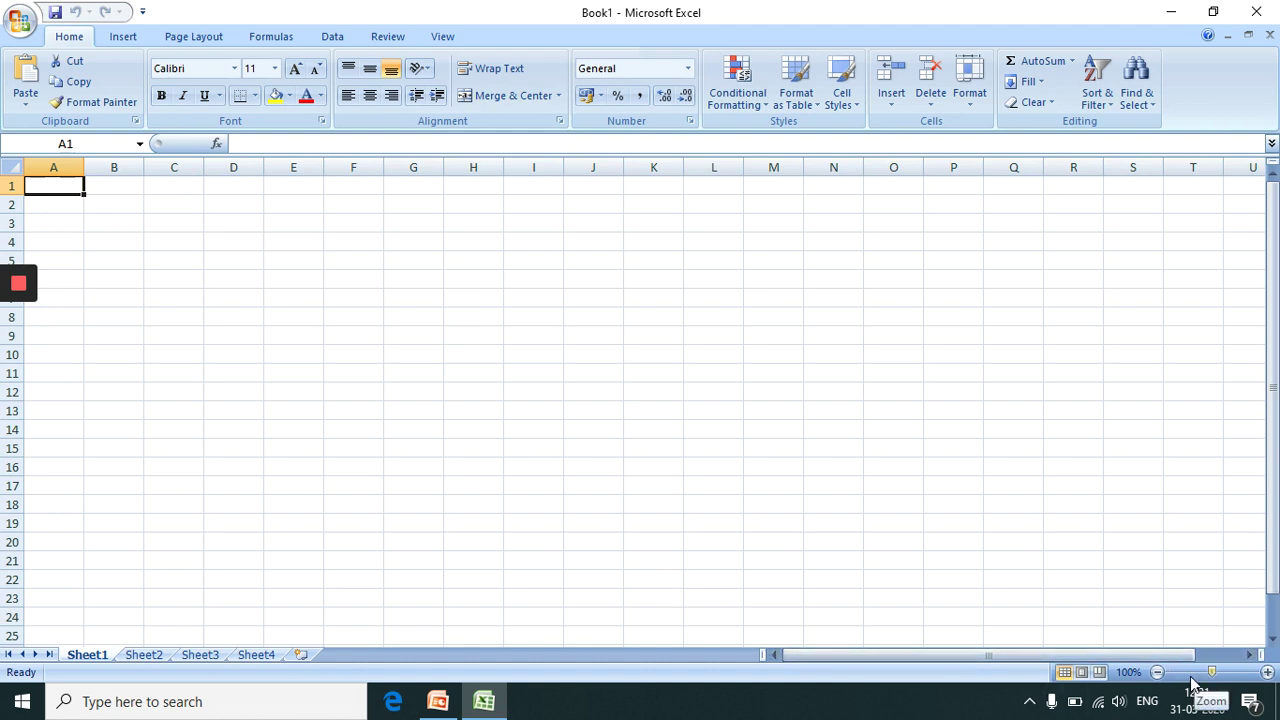
pyautogui.click(1267, 673)
pyautogui.click(1267, 673)
pyautogui.click(1267, 672)
pyautogui.click(1267, 672)
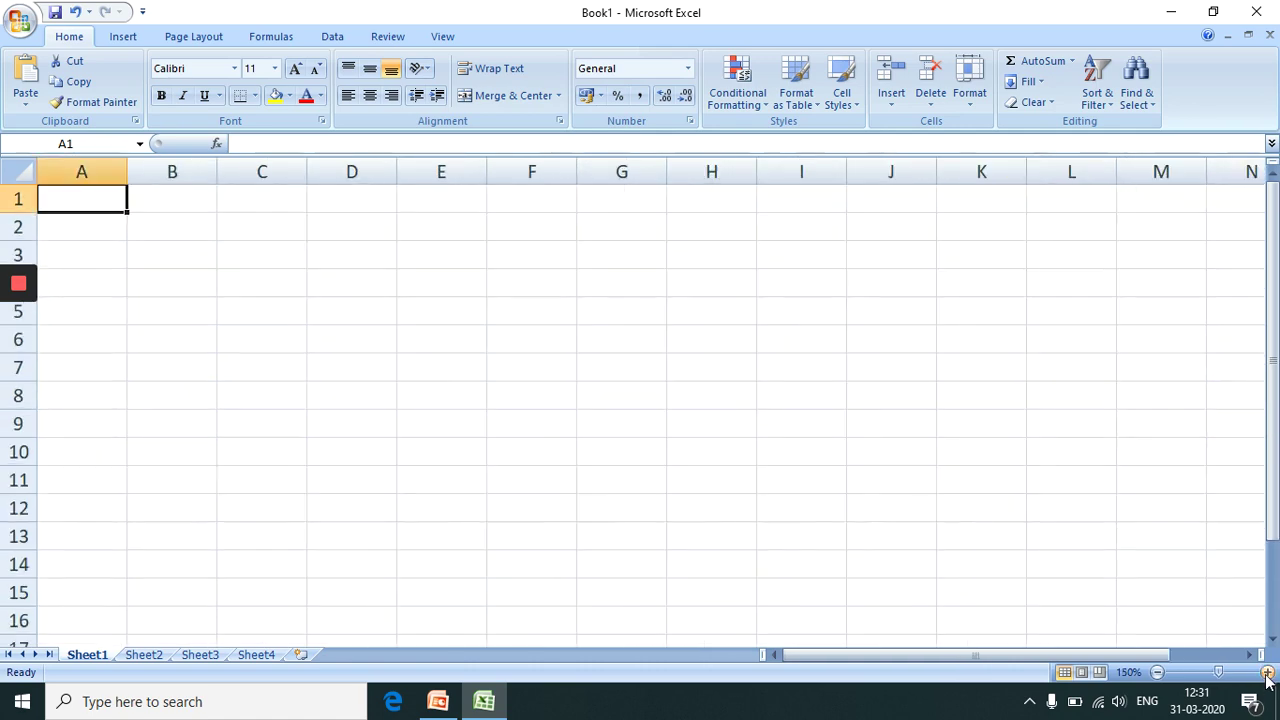
pyautogui.click(1267, 672)
pyautogui.click(1267, 672)
pyautogui.click(1267, 672)
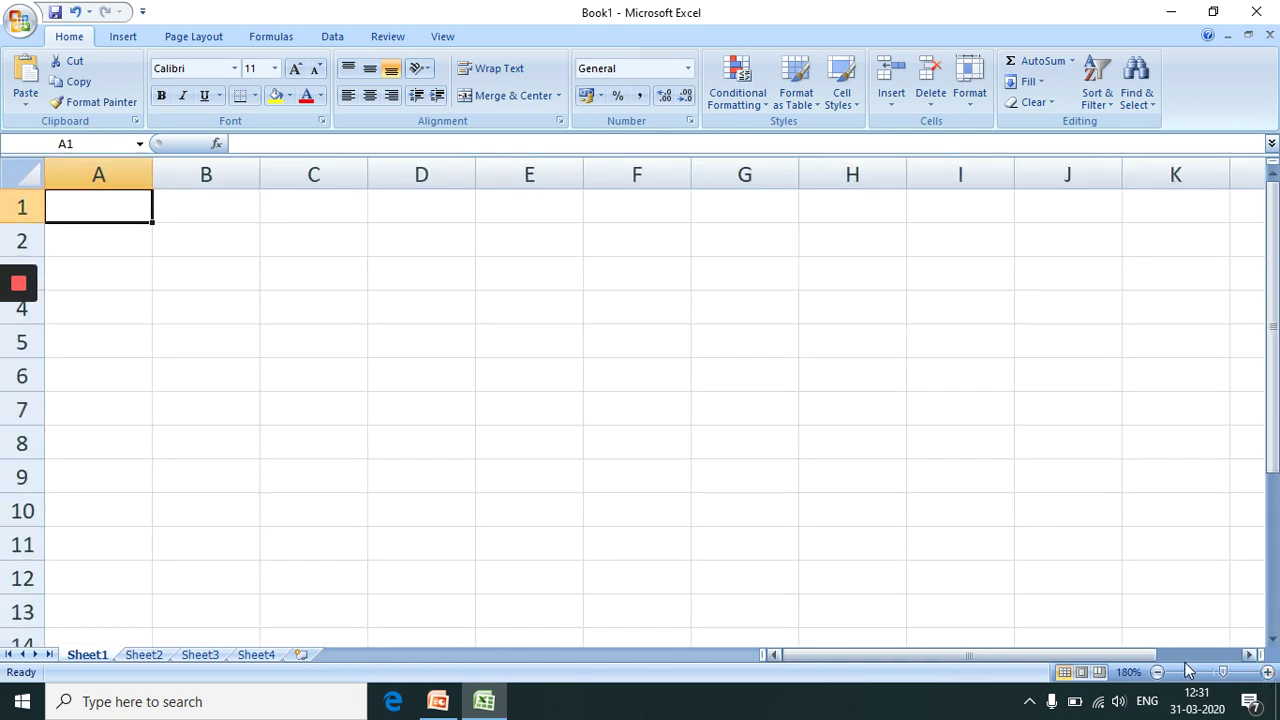
pyautogui.click(1157, 672)
pyautogui.click(1157, 672)
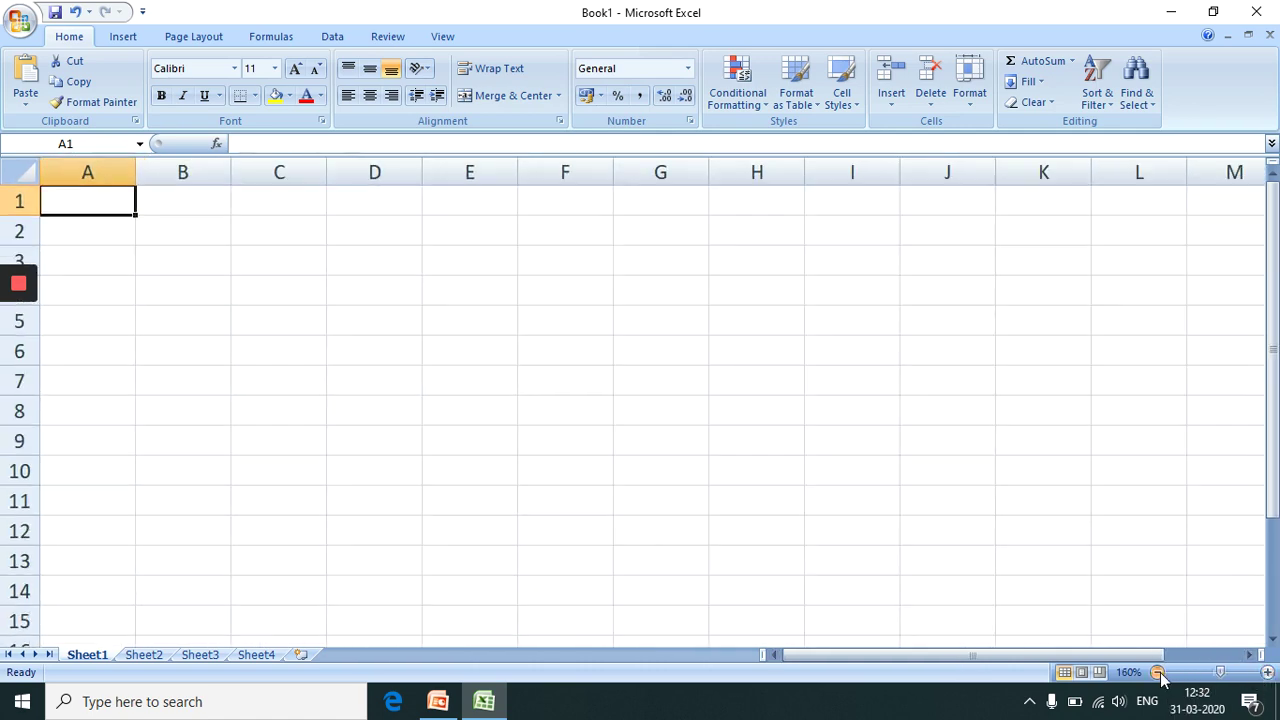
pyautogui.doubleClick(1157, 672)
pyautogui.doubleClick(1157, 672)
pyautogui.doubleClick(1157, 672)
pyautogui.doubleClick(1157, 672)
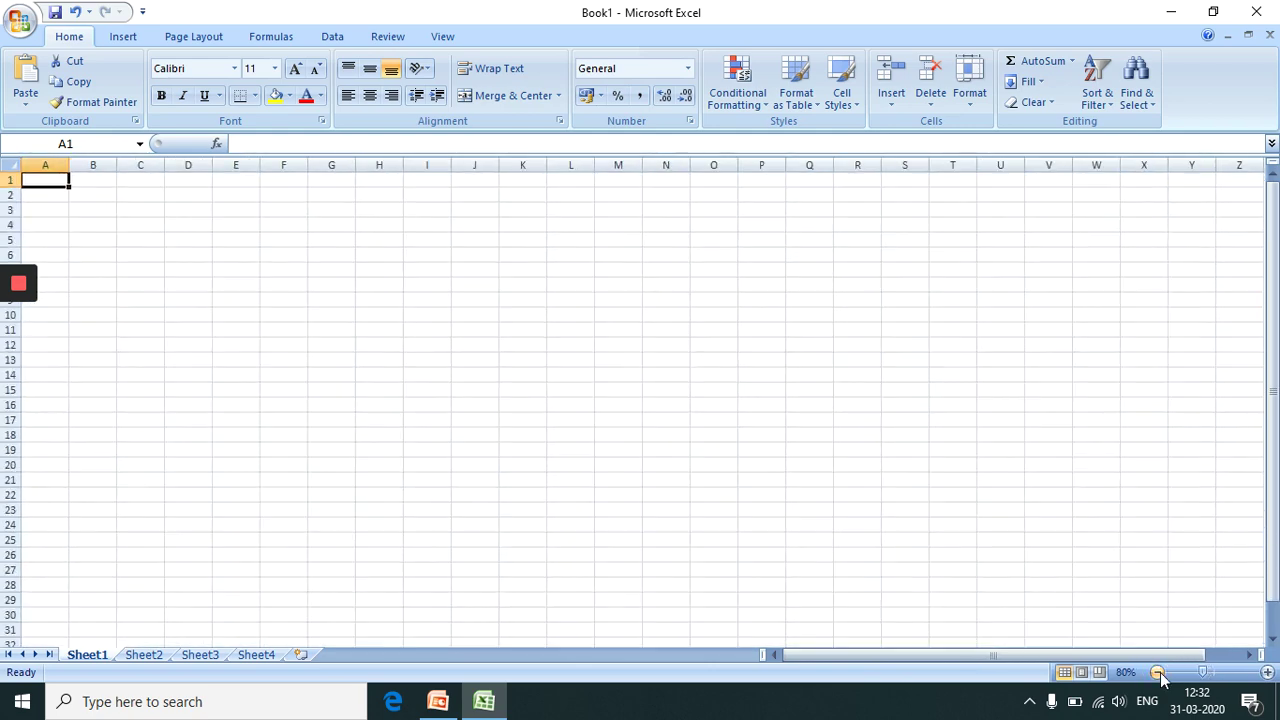
pyautogui.doubleClick(1157, 672)
pyautogui.click(1157, 672)
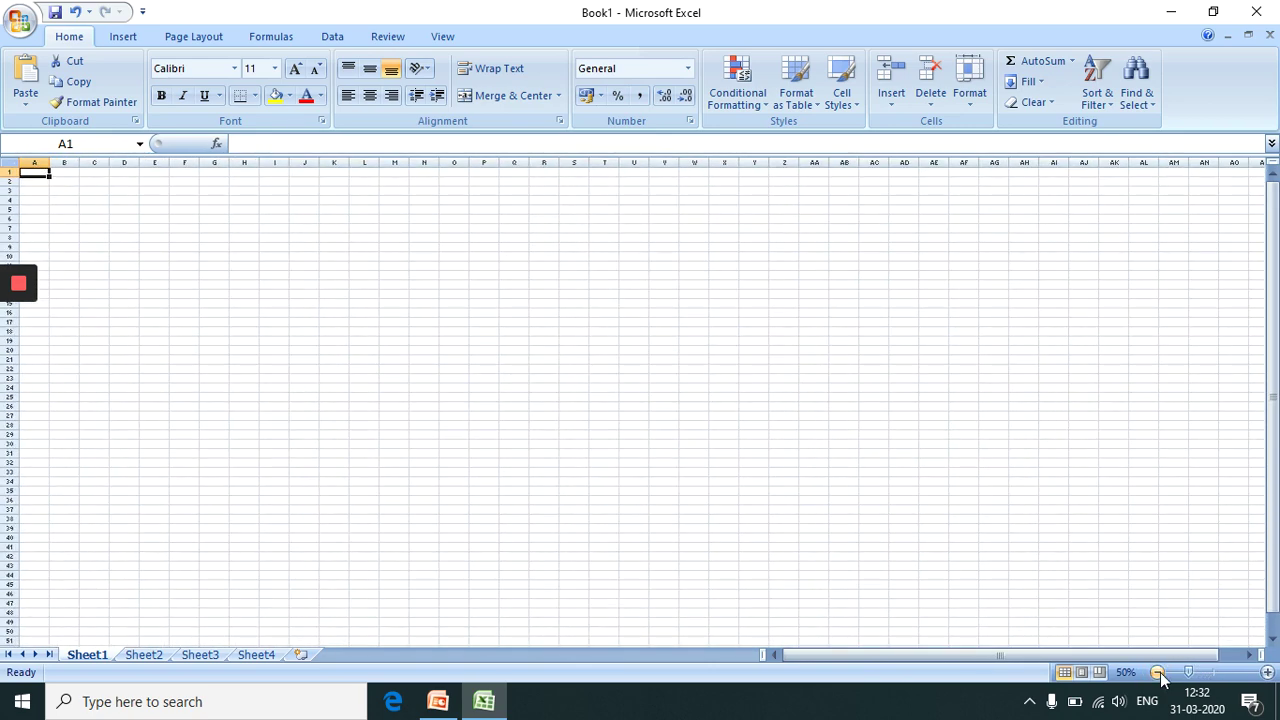
pyautogui.doubleClick(1267, 675)
pyautogui.doubleClick(1267, 675)
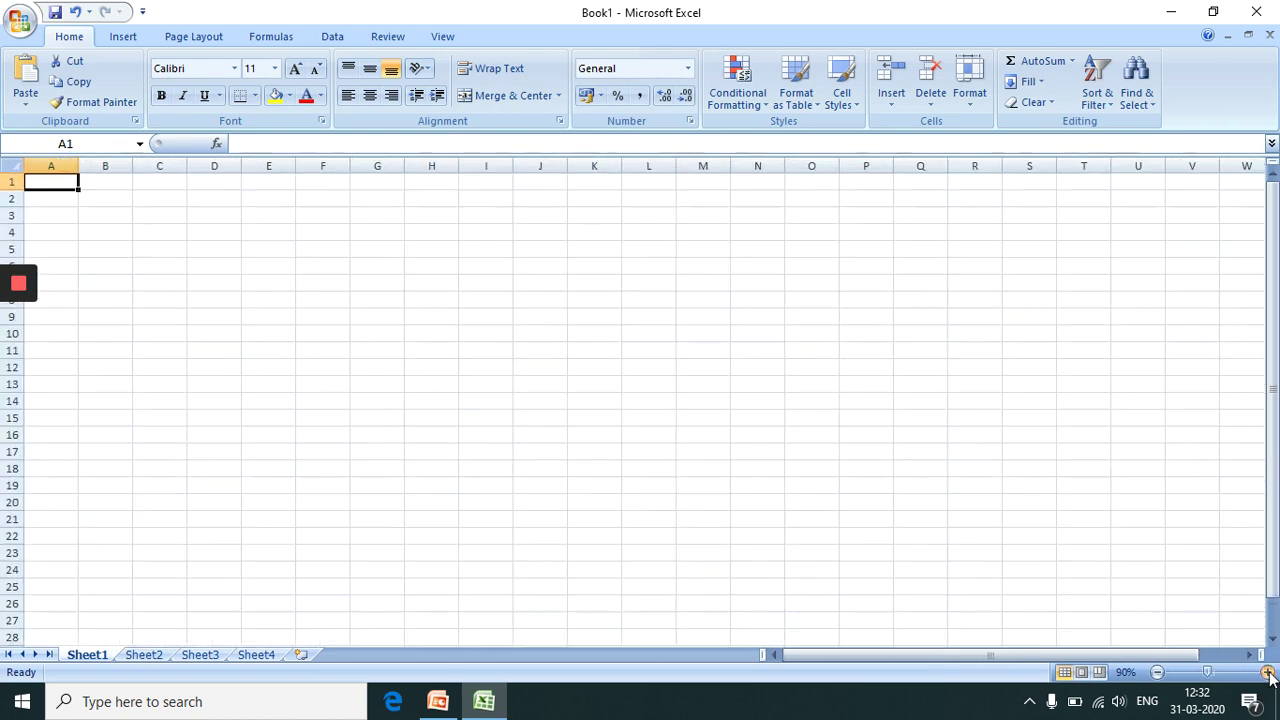
pyautogui.click(1267, 675)
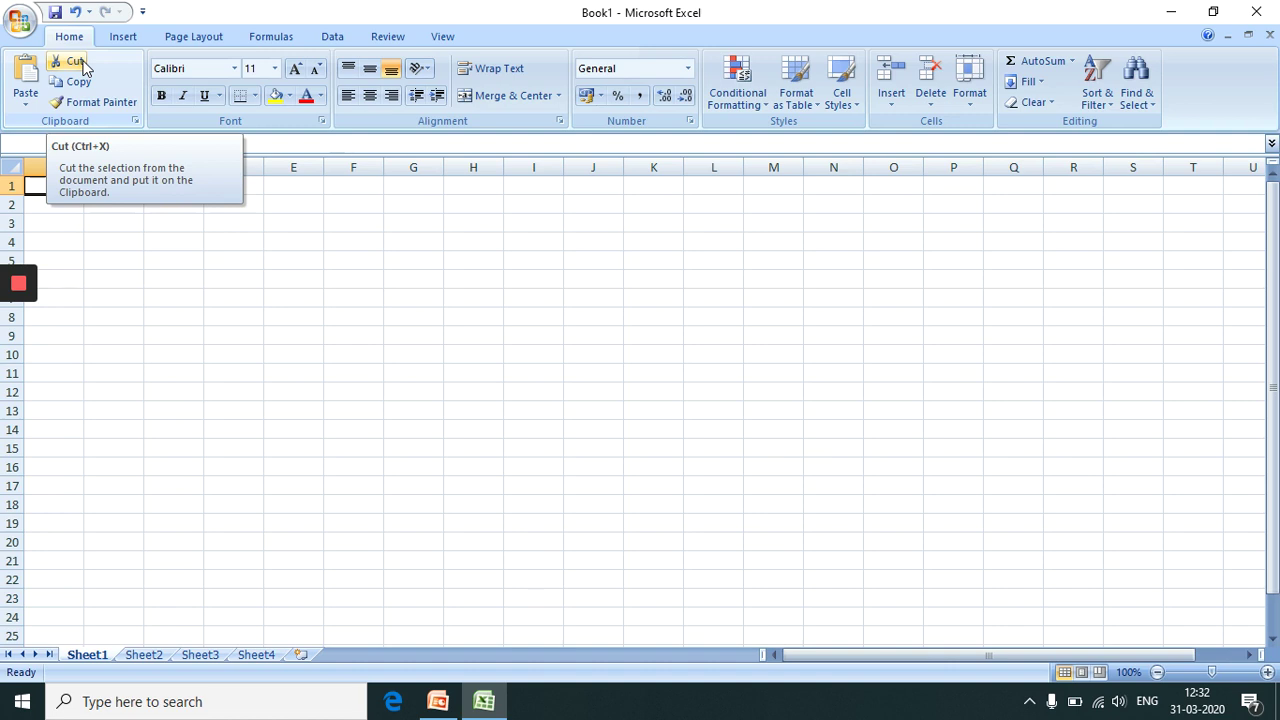
# Step: Cut cell A1, enter 'excel' in cell B2, and copy B2
pyautogui.click(83, 67)
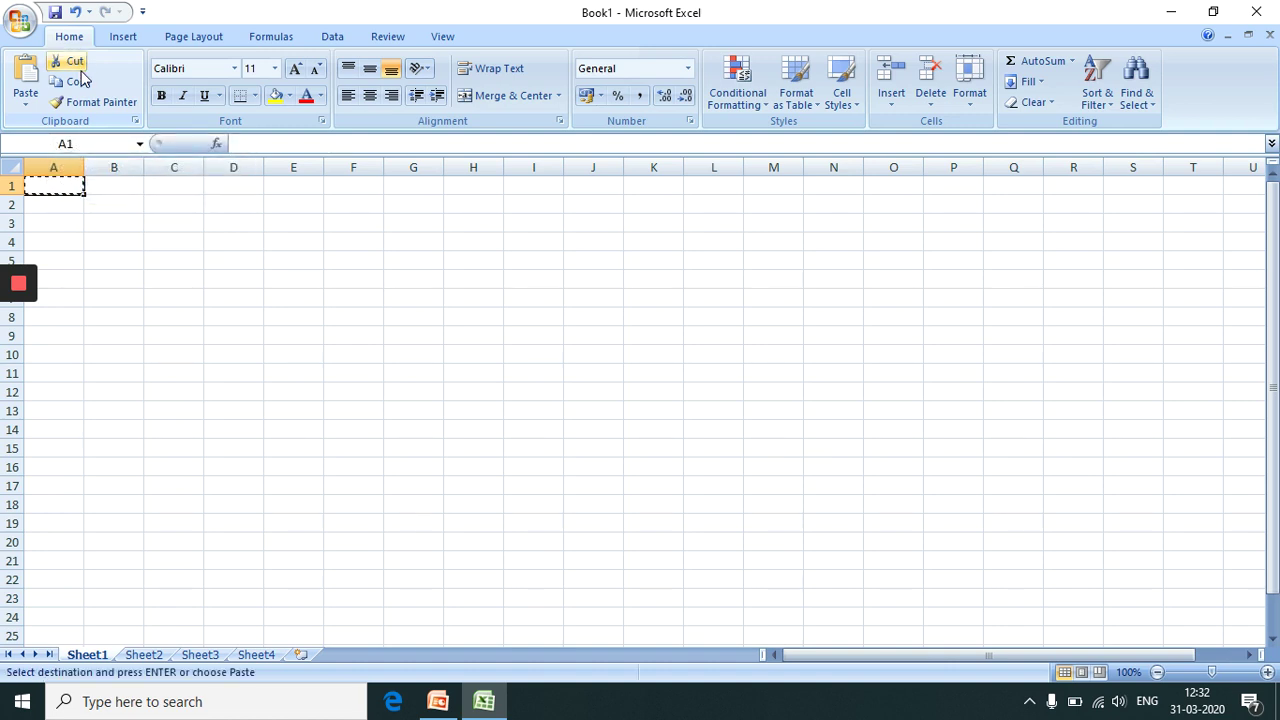
pyautogui.scroll(-1, 83, 78)
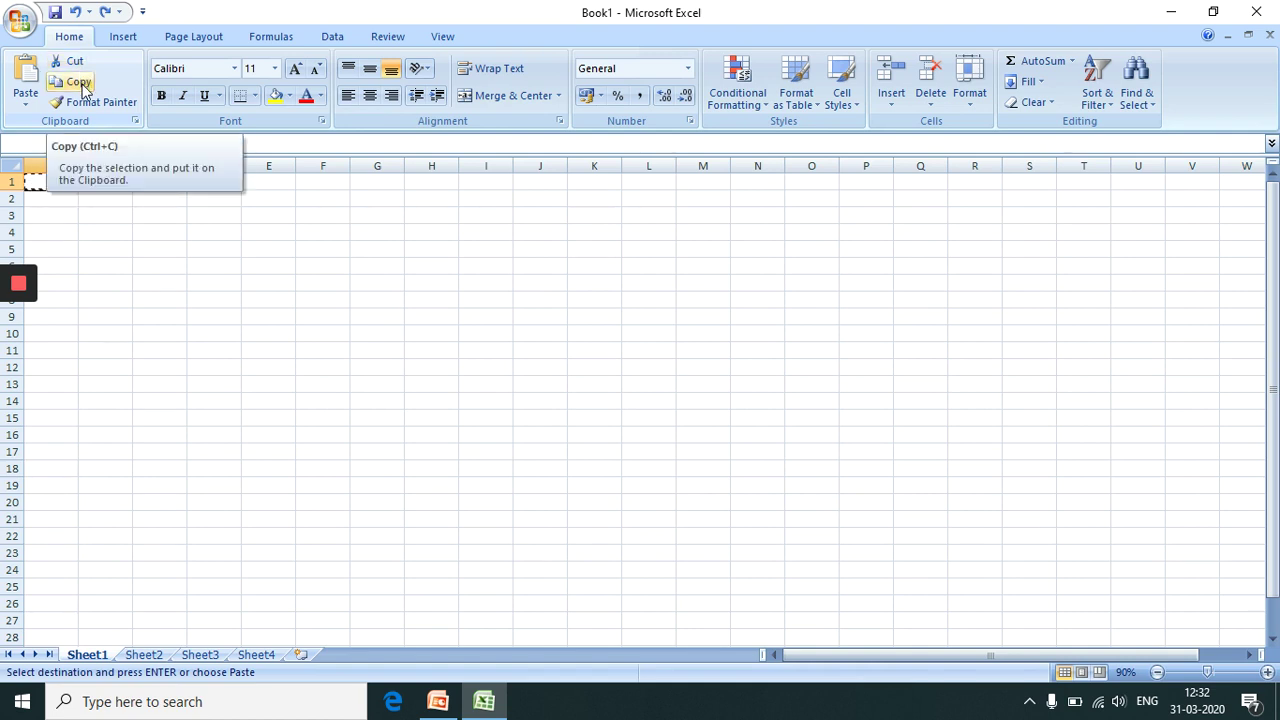
pyautogui.click(89, 197)
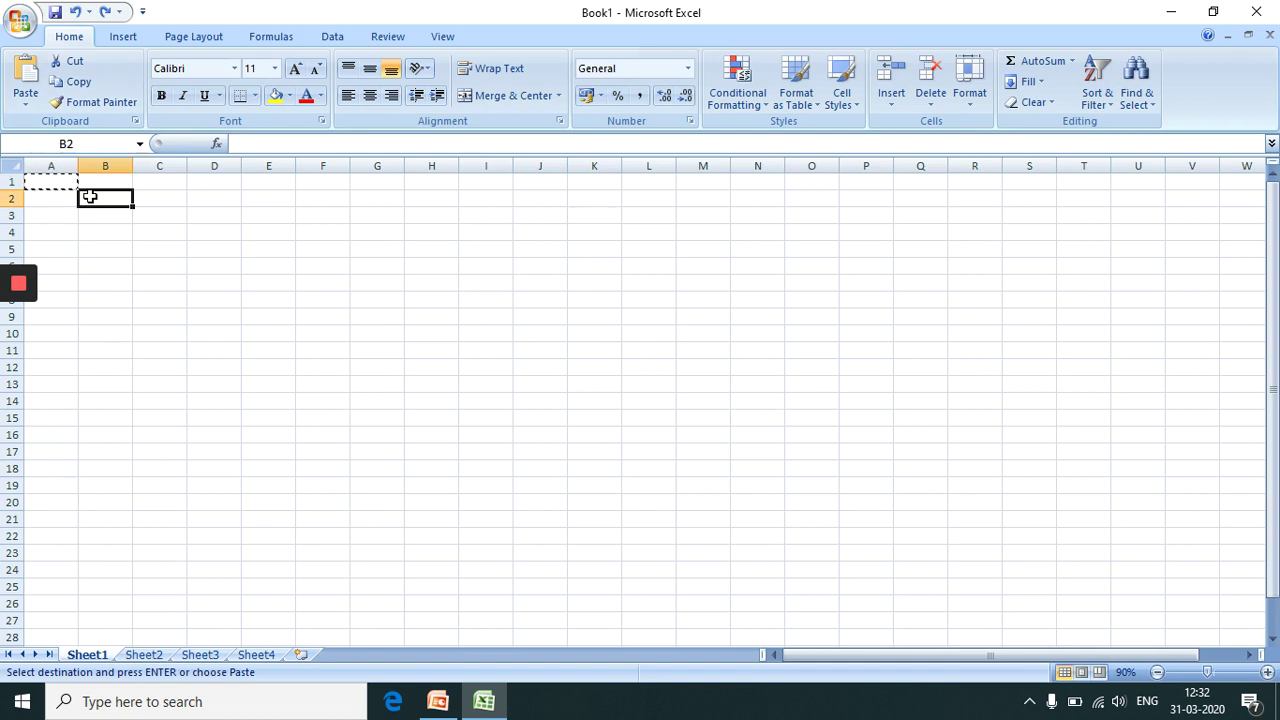
pyautogui.write('exc')
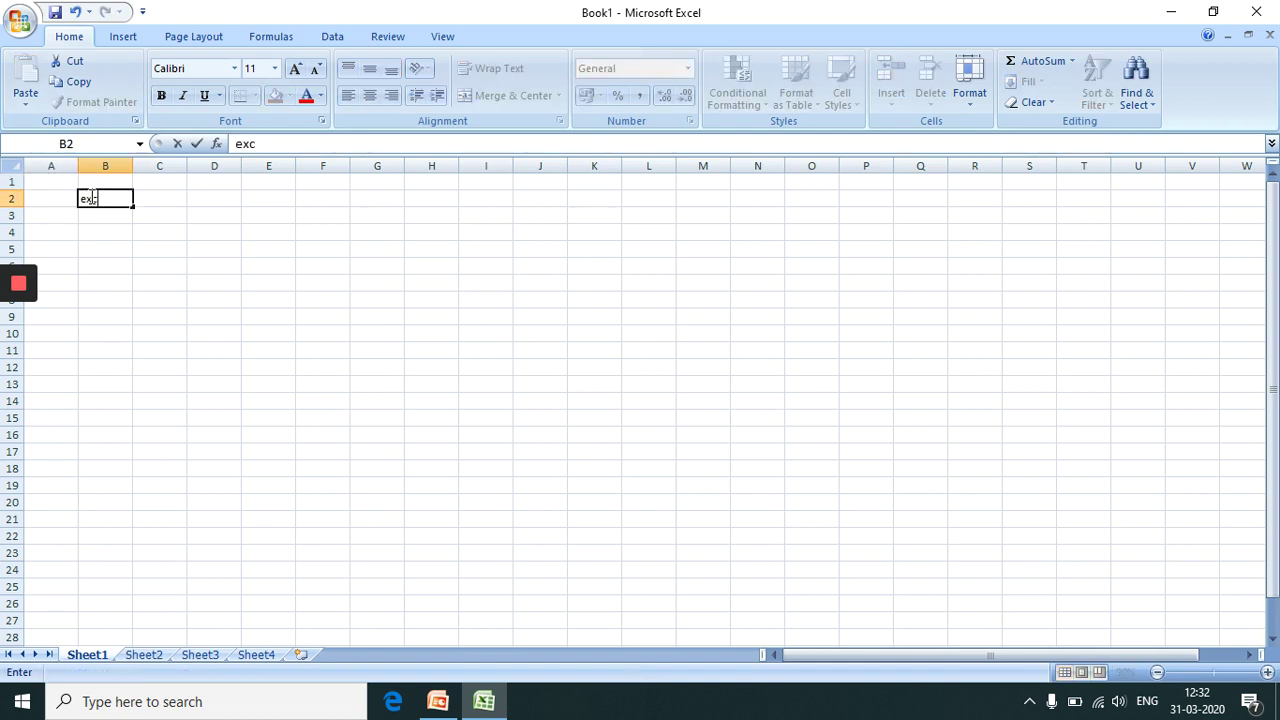
pyautogui.write('el')
pyautogui.click(106, 215)
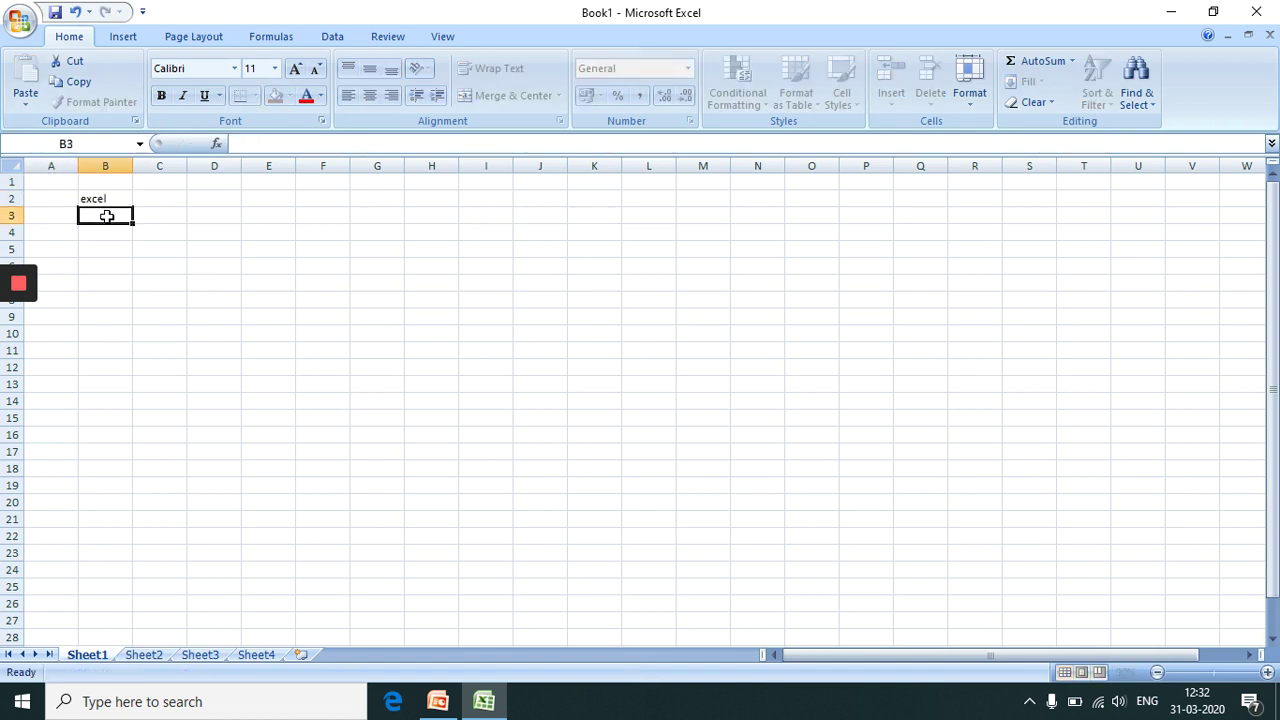
pyautogui.click(110, 198)
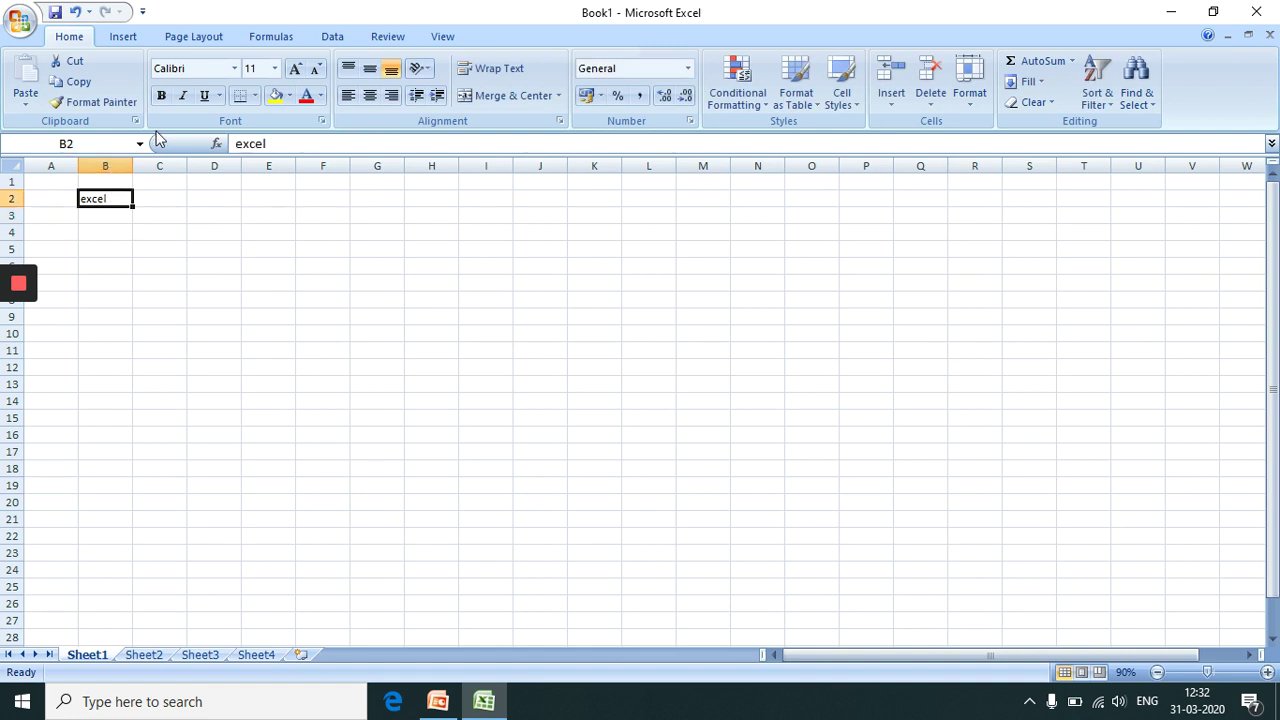
pyautogui.click(78, 82)
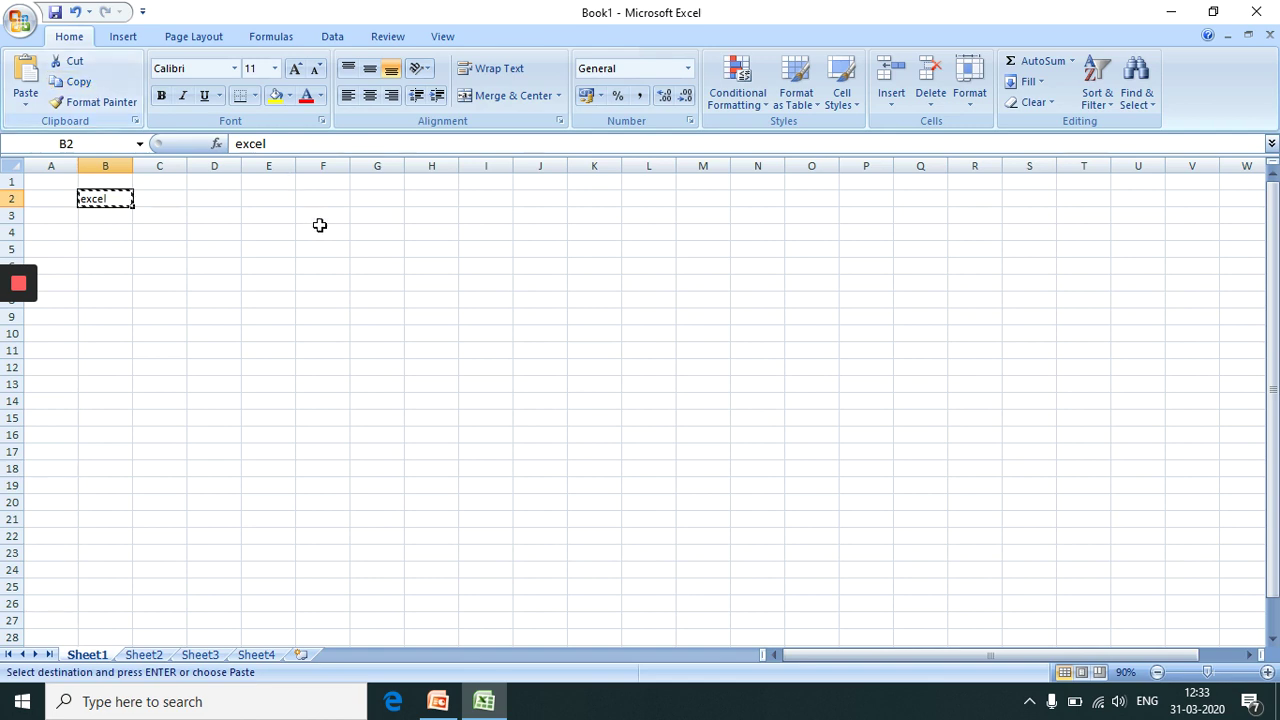
# Step: Paste the copied 'excel' into cell E2 and zoom the sheet to 100%
pyautogui.click(254, 199)
pyautogui.click(31, 94)
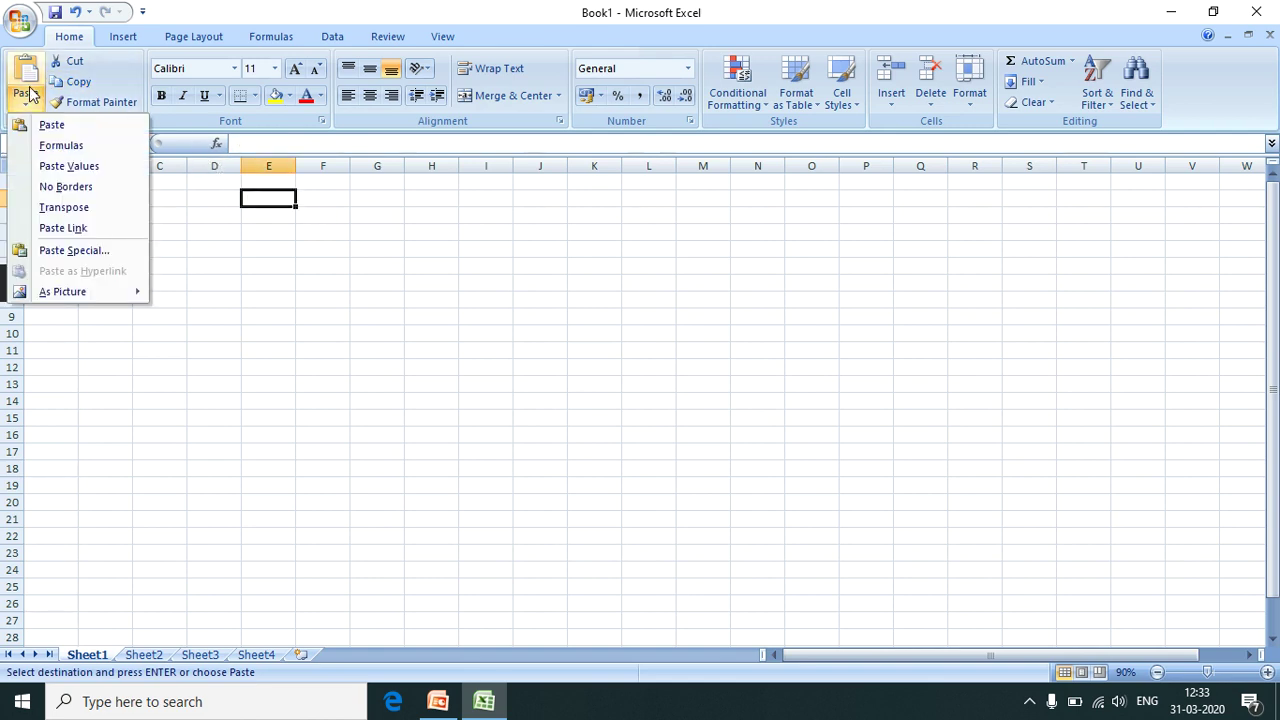
pyautogui.click(31, 76)
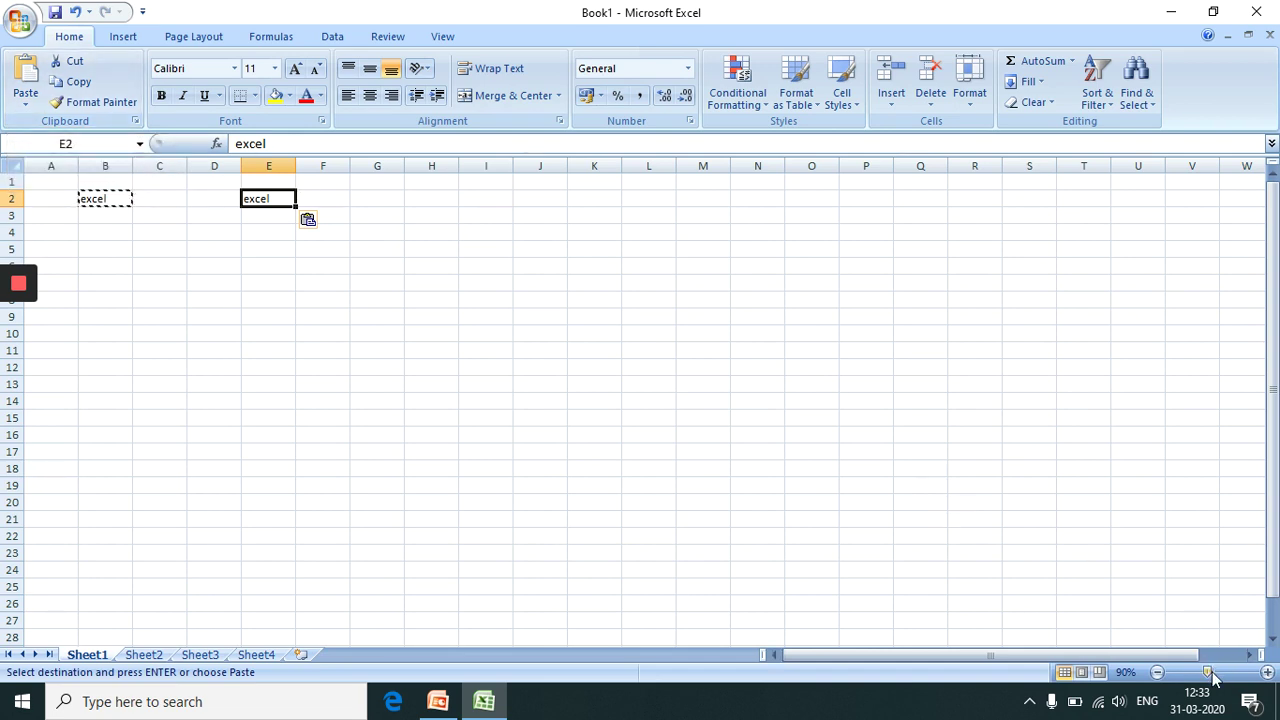
pyautogui.click(1267, 672)
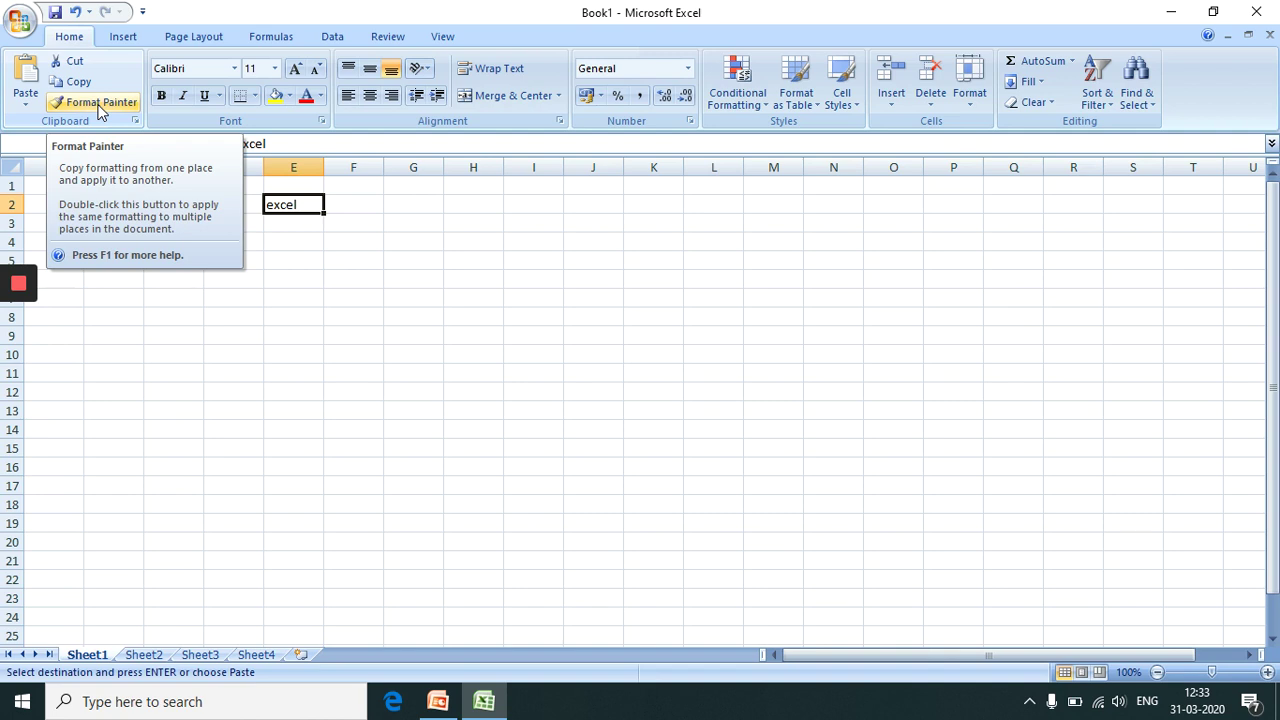
# Step: Fill cell B2 with yellow
pyautogui.click(291, 293)
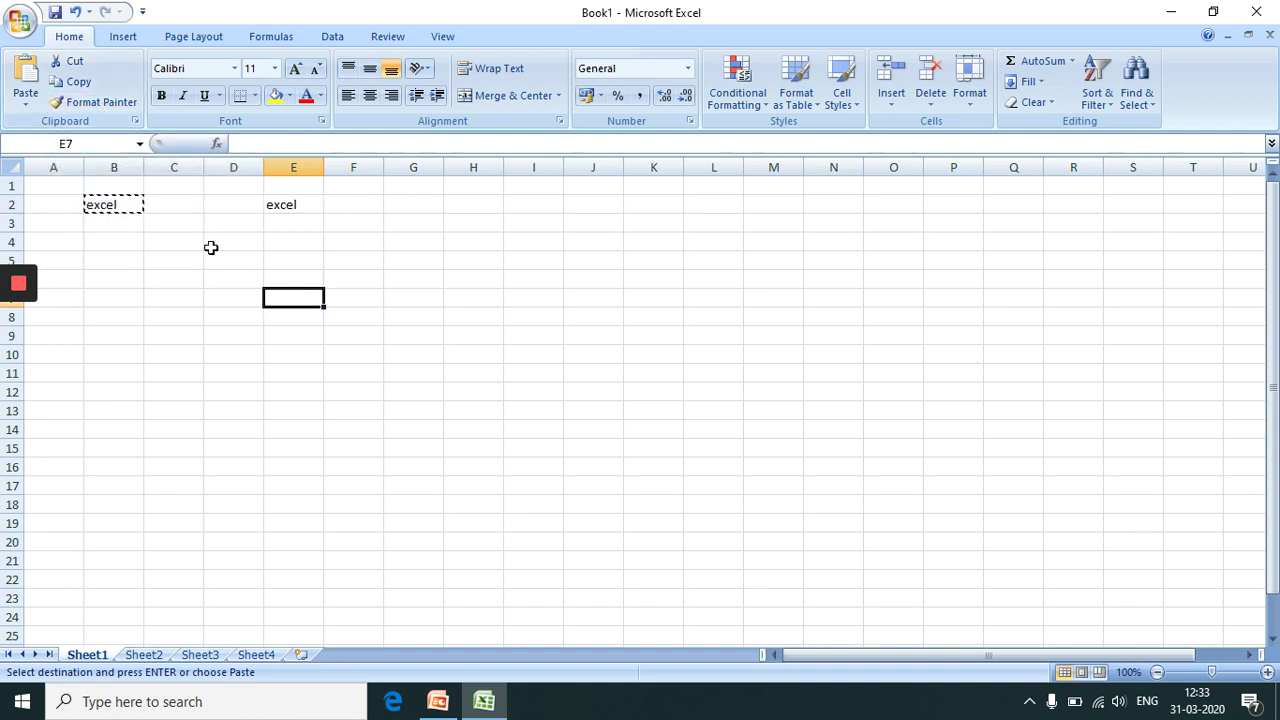
pyautogui.click(130, 207)
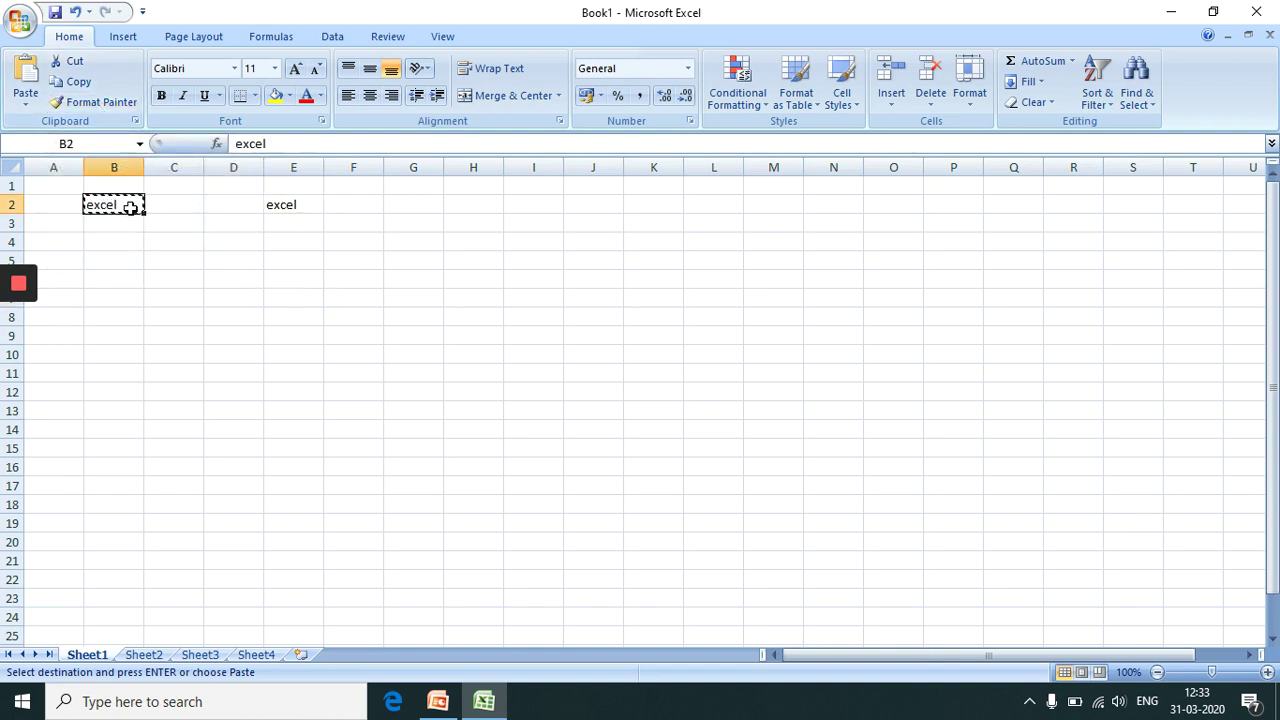
pyautogui.click(276, 96)
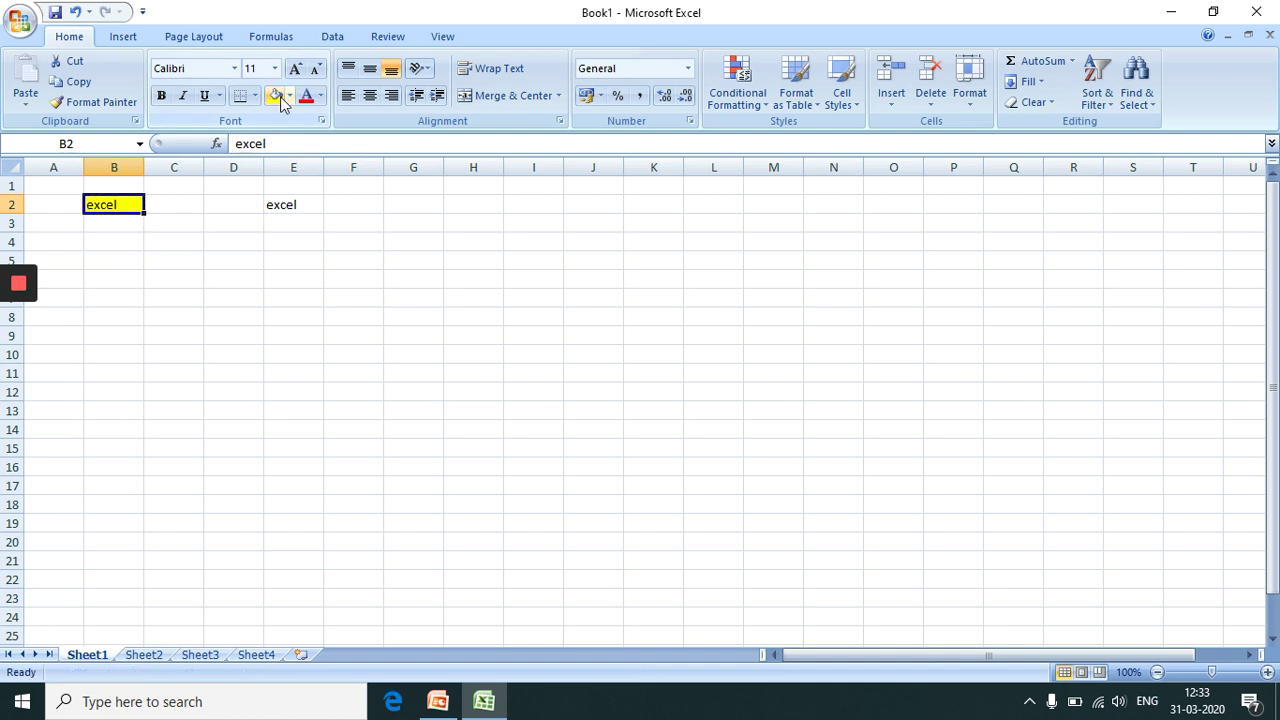
# Step: Copy B2's yellow fill onto cell E2 with Format Painter
pyautogui.click(295, 203)
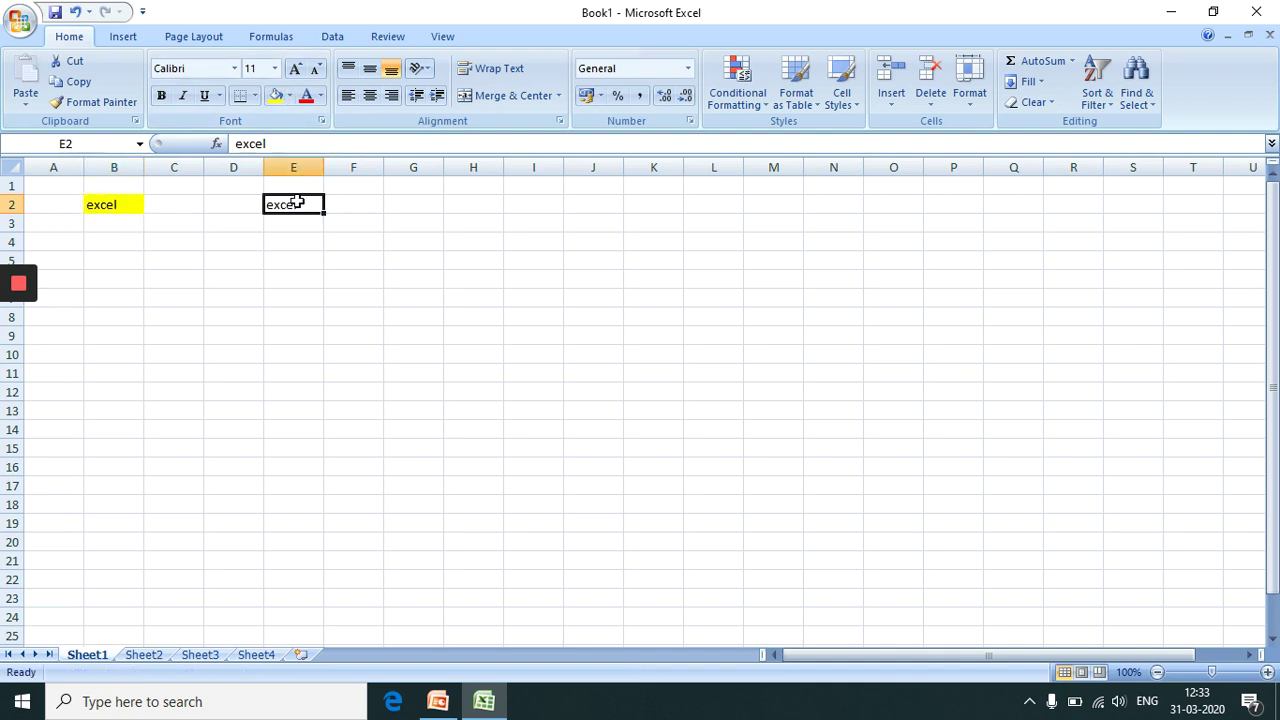
pyautogui.click(94, 203)
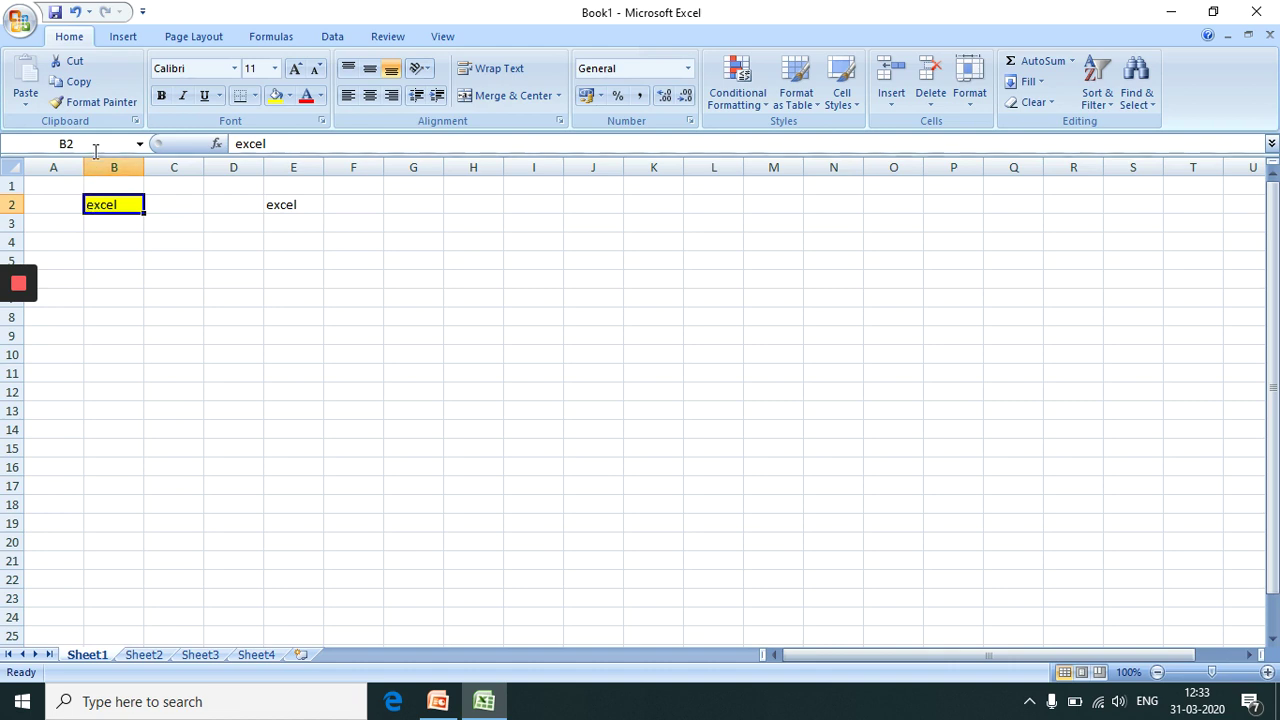
pyautogui.click(100, 104)
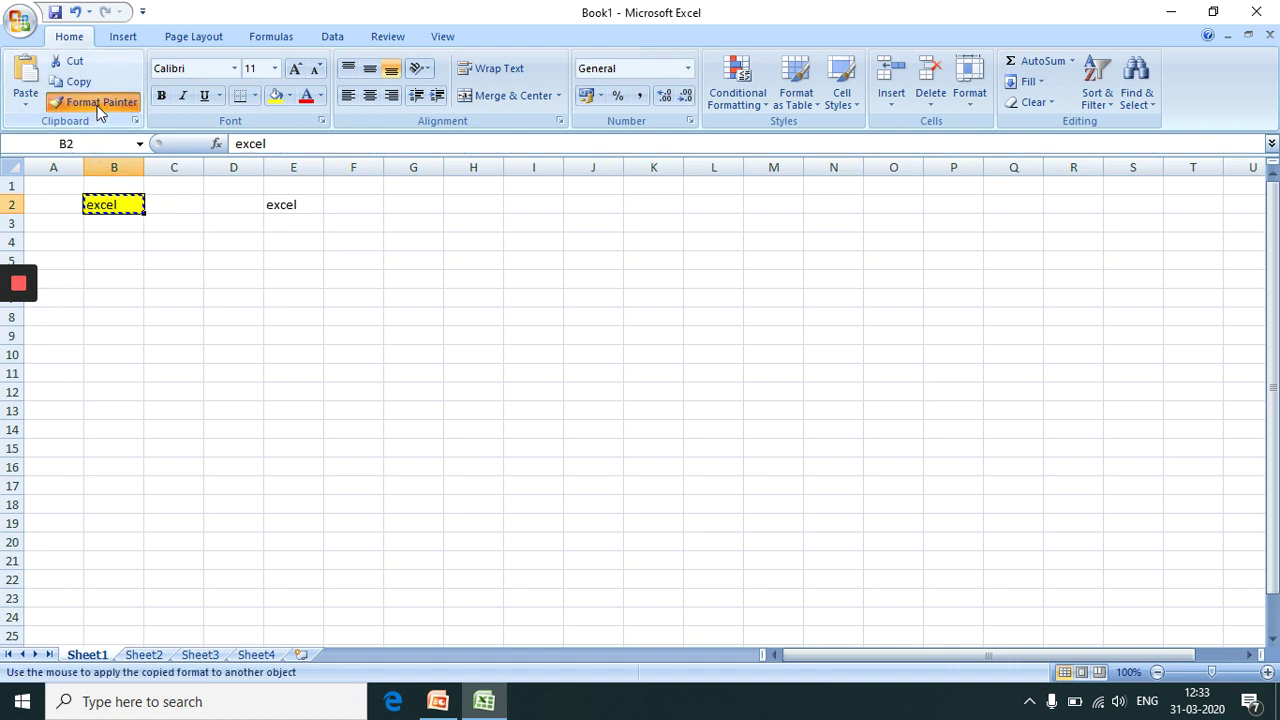
pyautogui.click(307, 204)
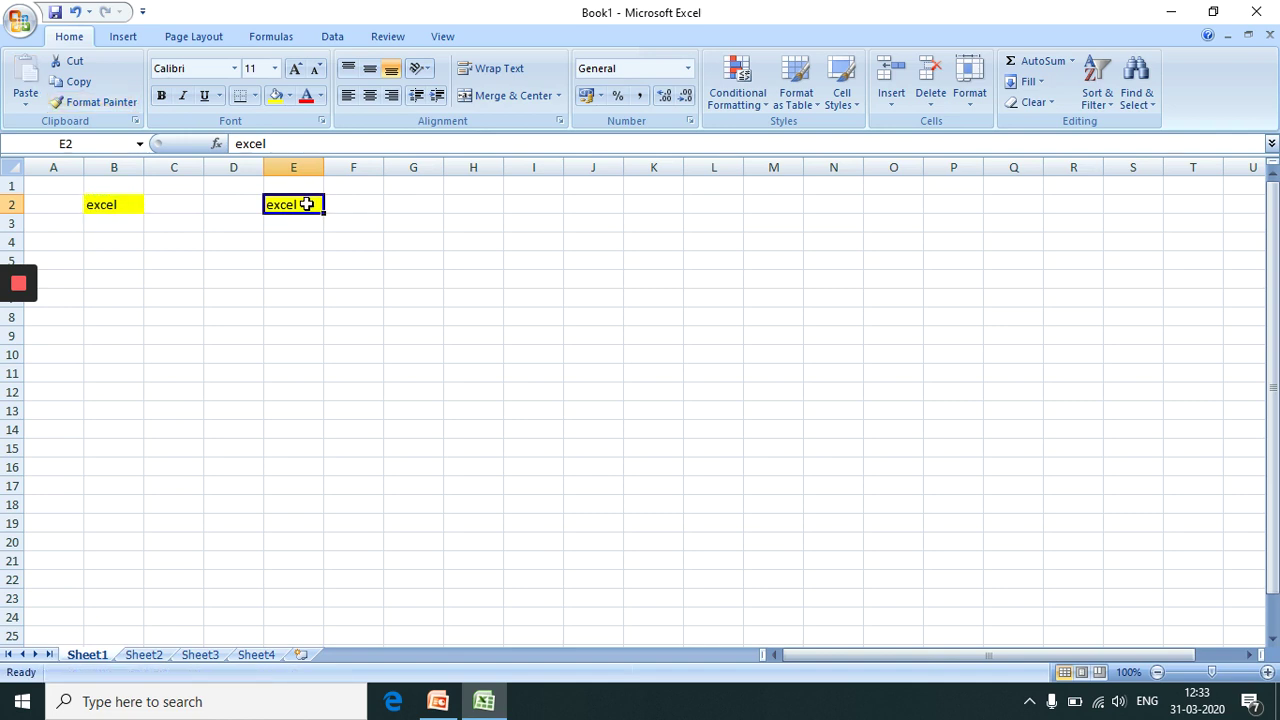
pyautogui.click(114, 202)
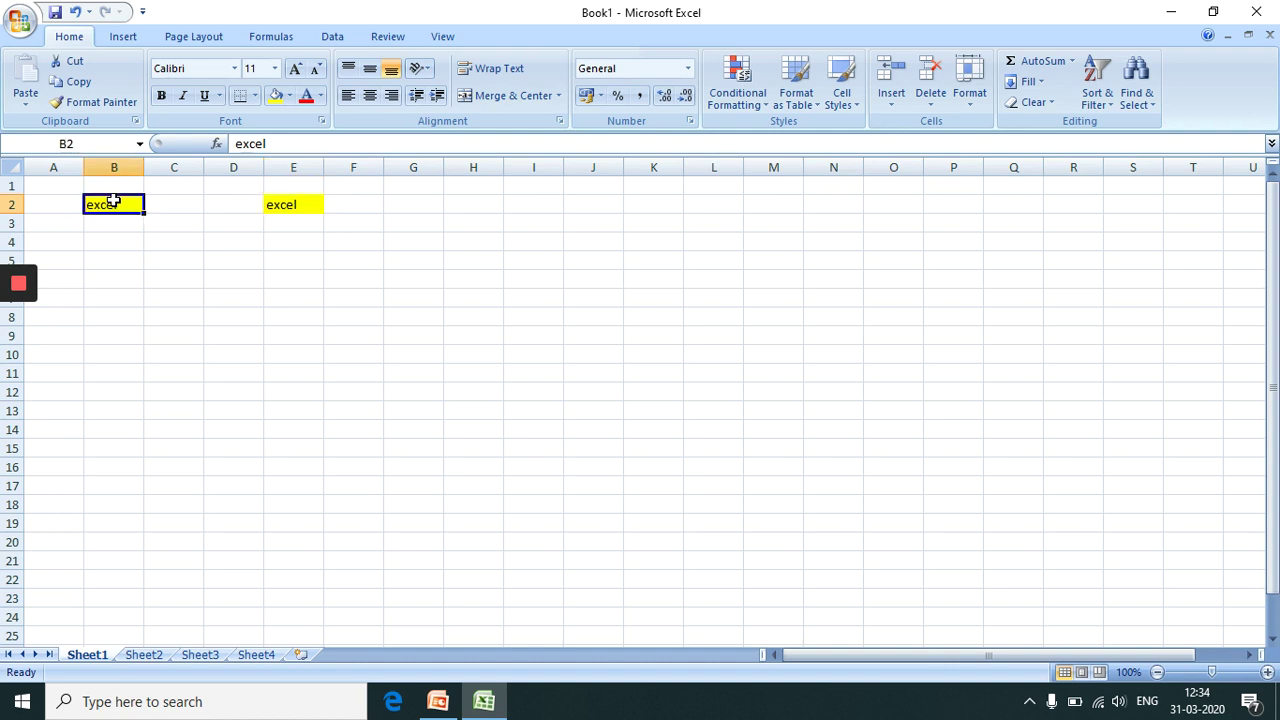
pyautogui.click(232, 76)
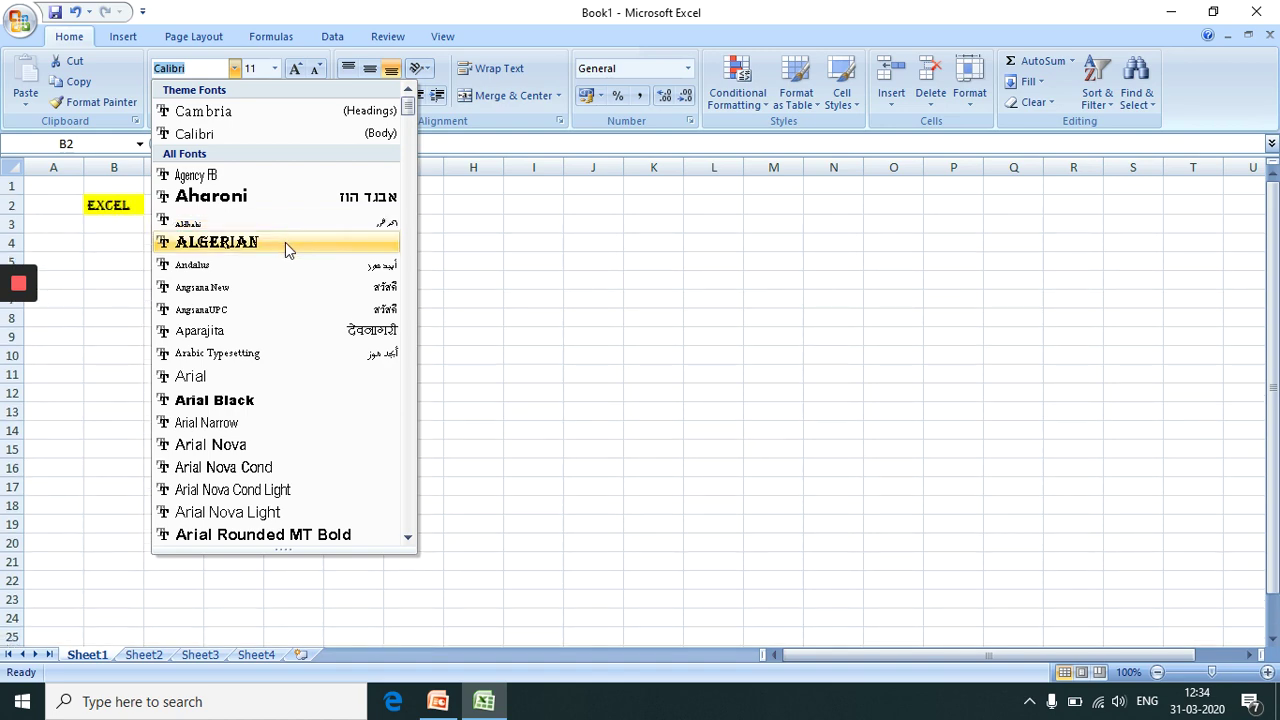
# Step: Set B2's text to the Algerian font, keeping size 11
pyautogui.click(285, 242)
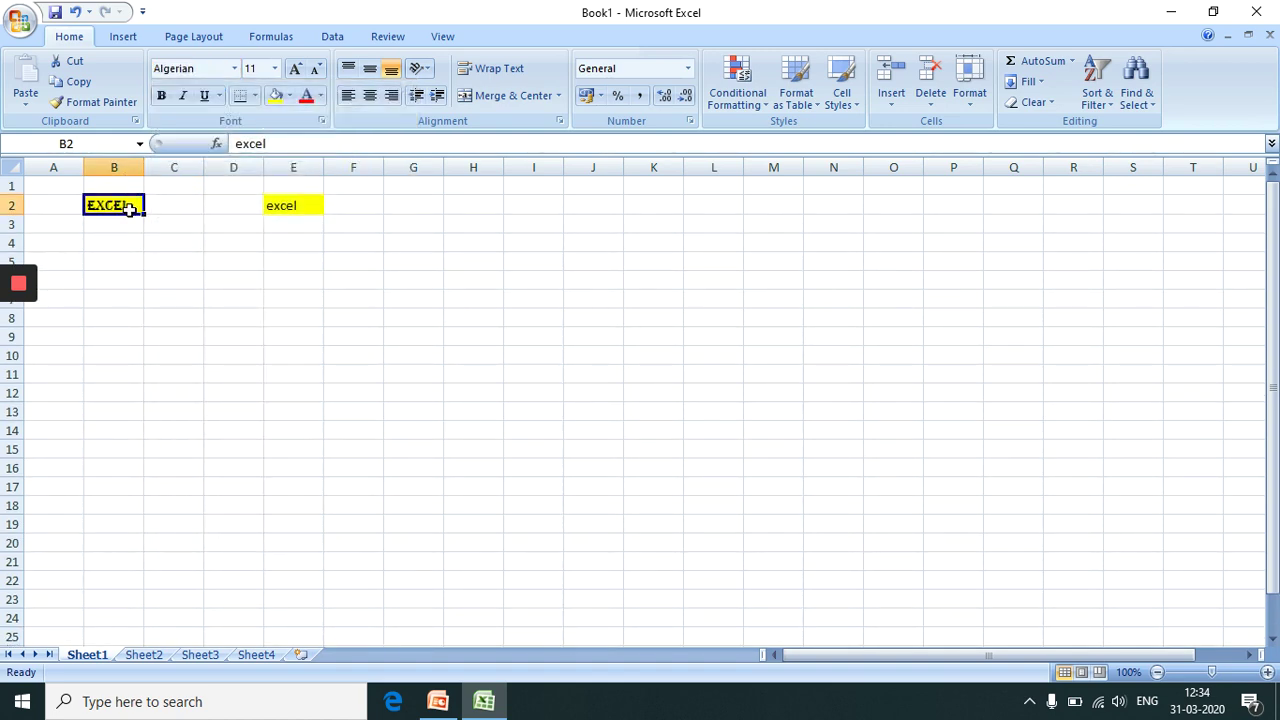
pyautogui.click(262, 68)
pyautogui.click(274, 68)
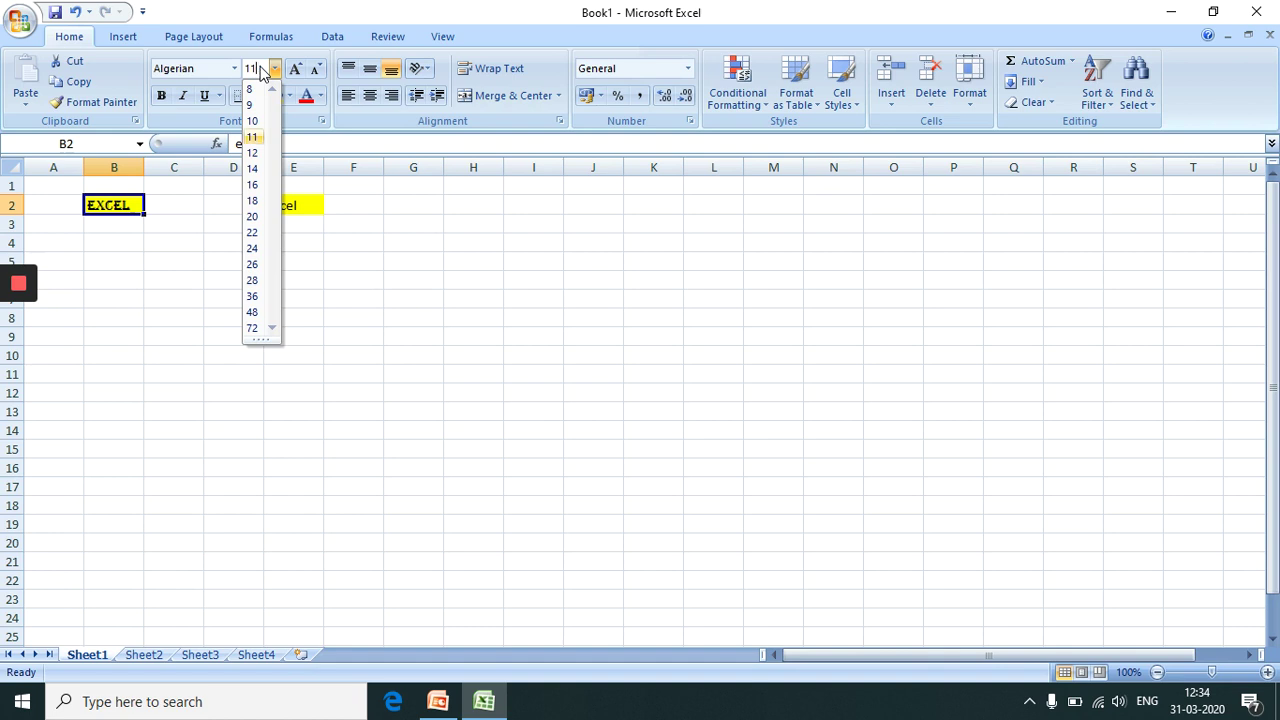
pyautogui.click(146, 208)
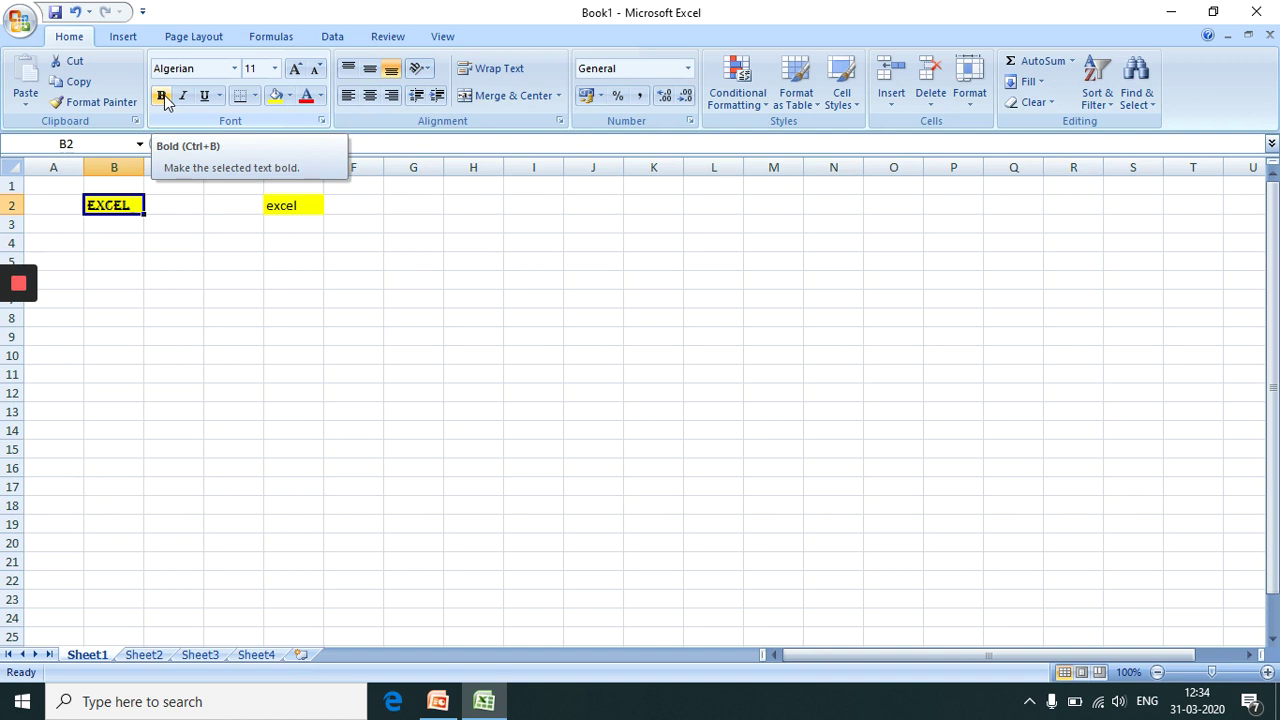
# Step: Make EXCEL in B2 bold, italic and double-underlined
pyautogui.click(163, 97)
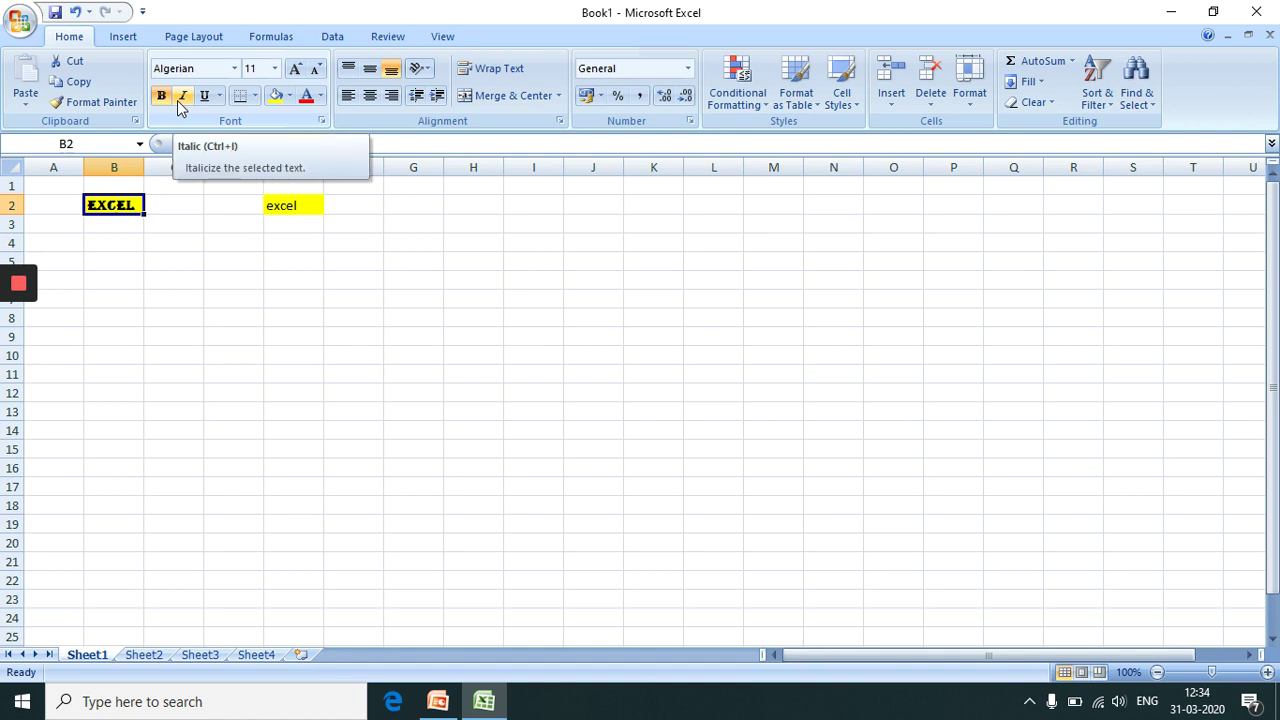
pyautogui.click(179, 100)
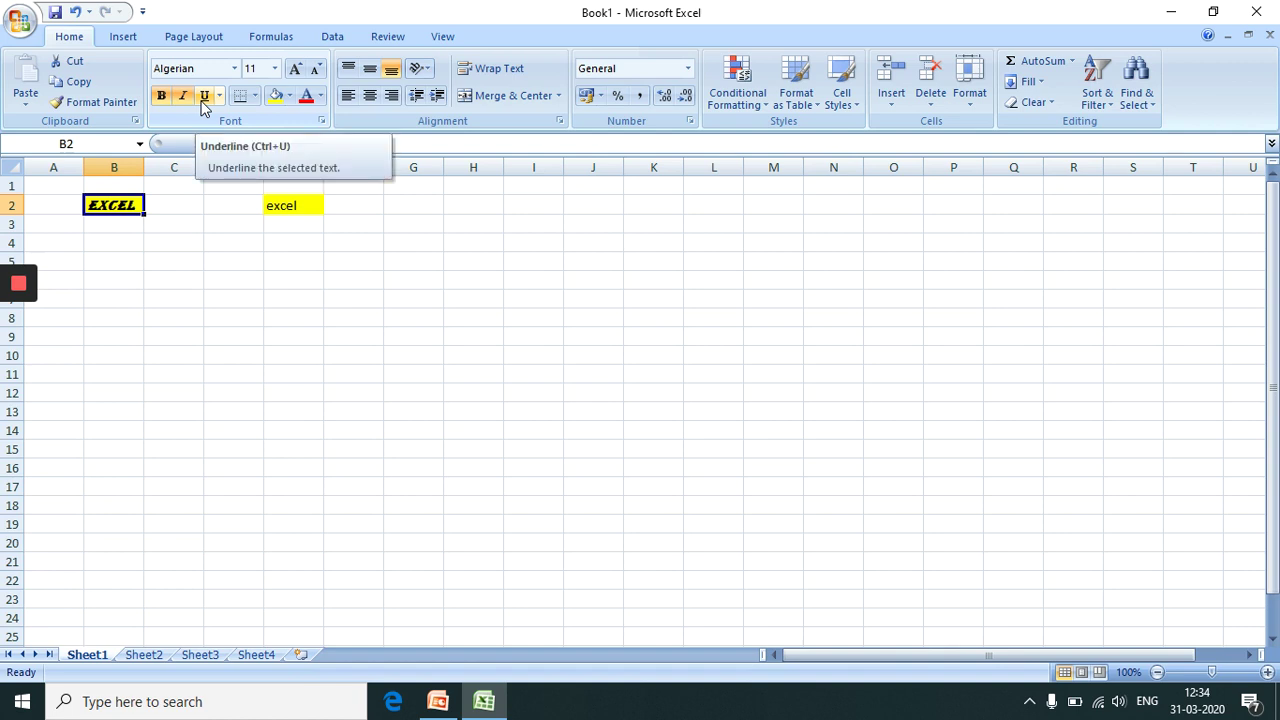
pyautogui.click(203, 104)
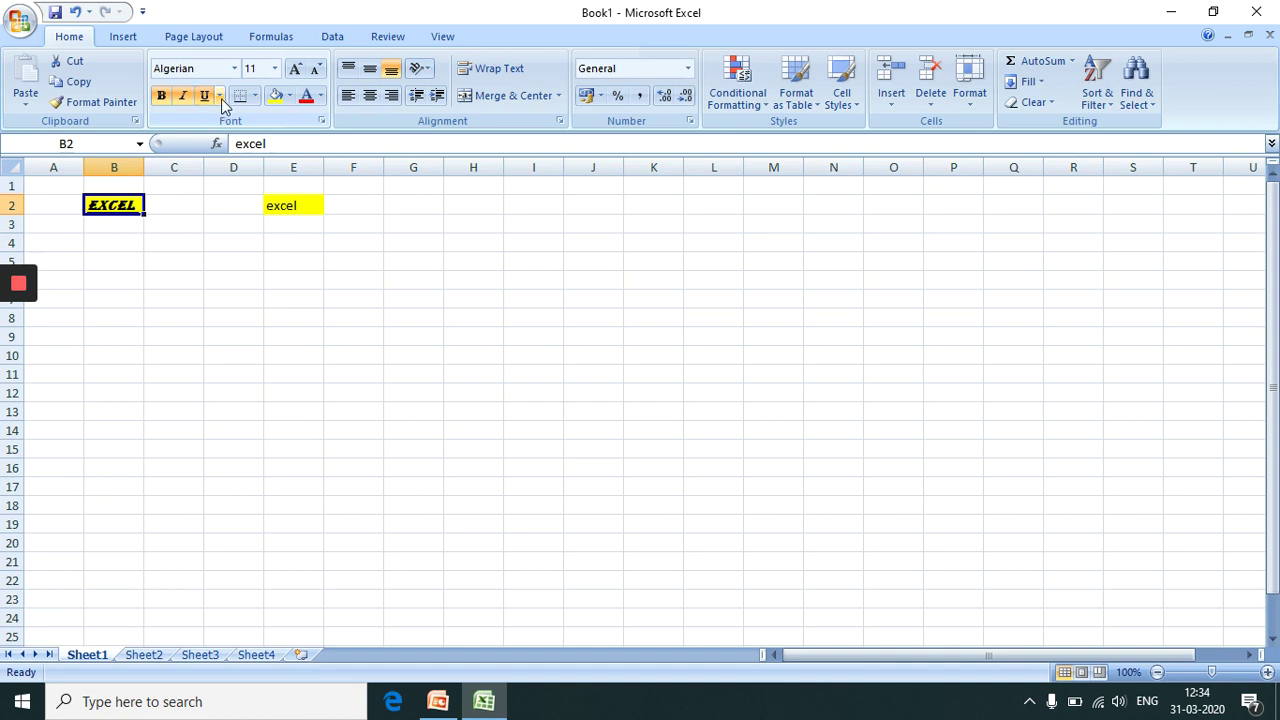
pyautogui.click(221, 98)
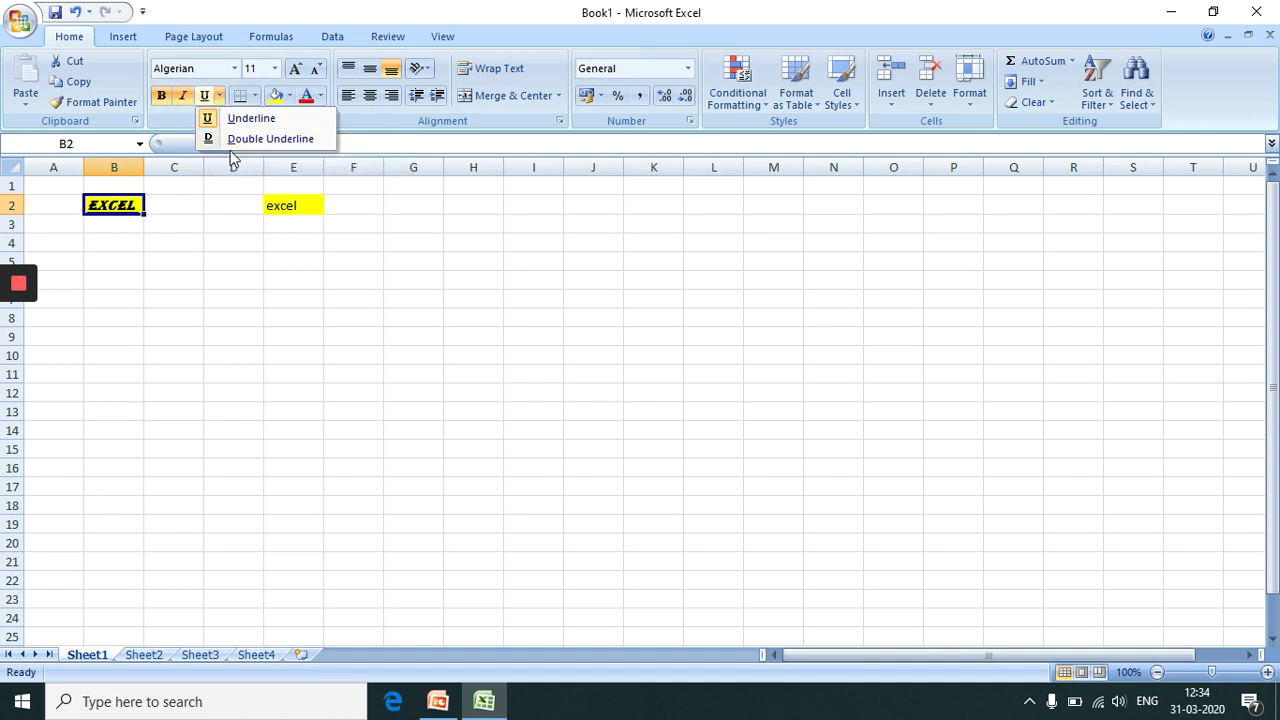
pyautogui.click(231, 141)
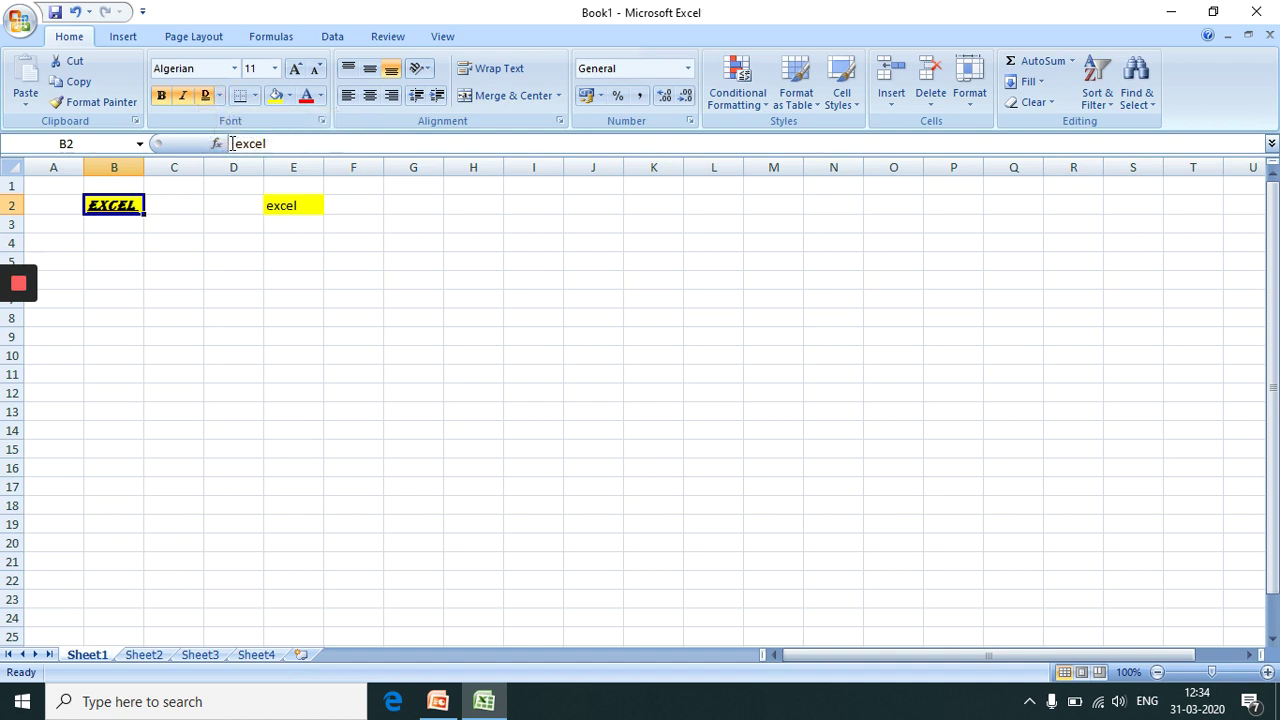
pyautogui.click(159, 244)
pyautogui.moveTo(144, 168); pyautogui.dragTo(152, 168)
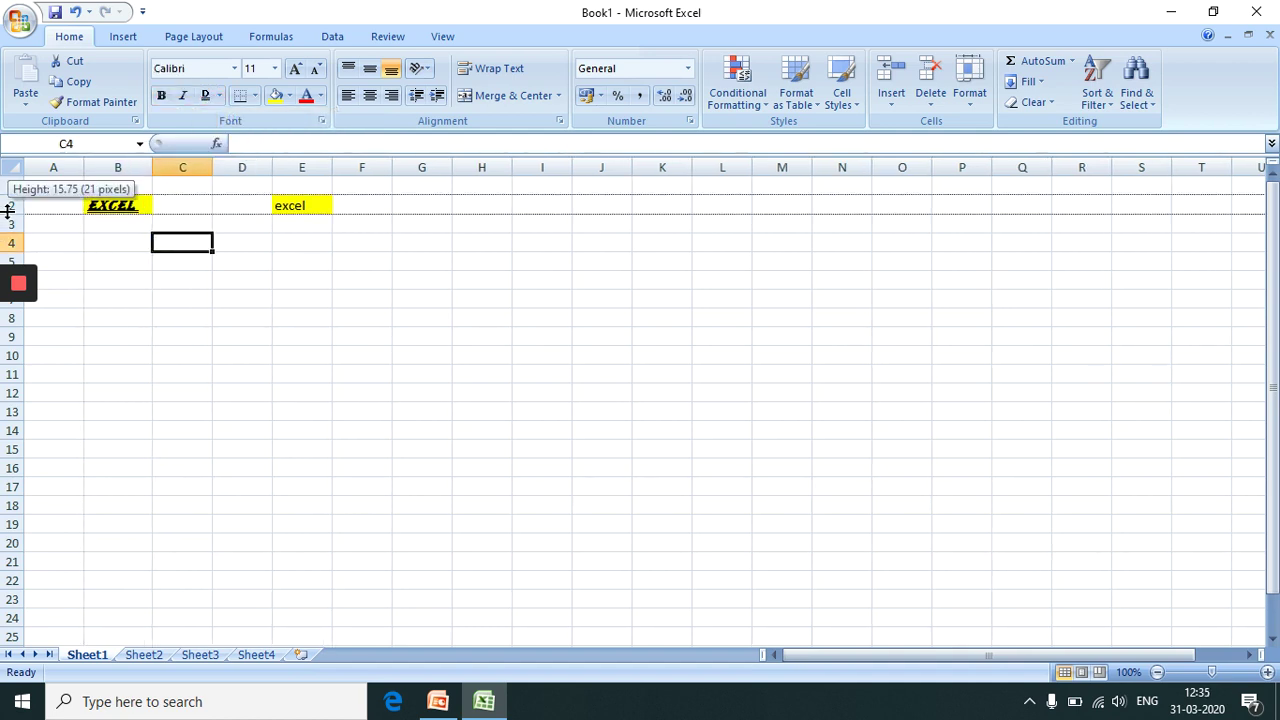
pyautogui.moveTo(5, 215); pyautogui.dragTo(5, 233)
pyautogui.doubleClick(97, 226)
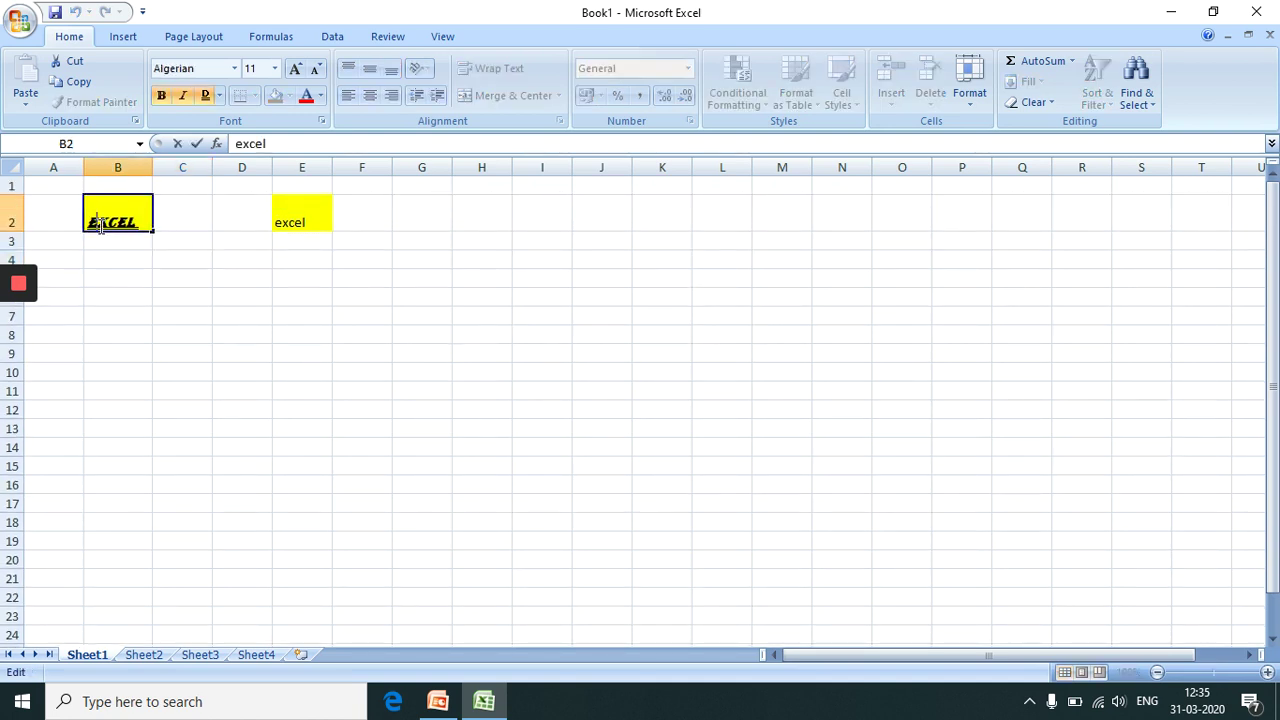
pyautogui.click(196, 224)
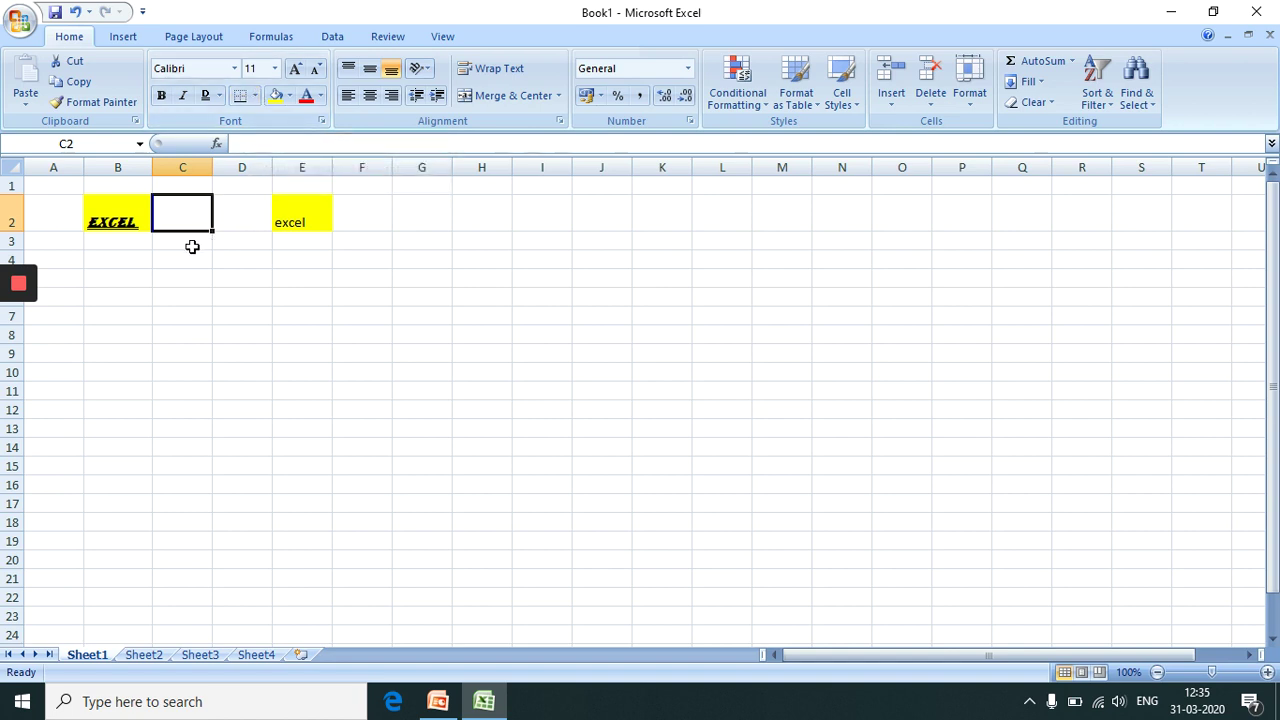
# Step: Apply All Borders to the range C3:E9 to form a grid
pyautogui.moveTo(191, 246); pyautogui.dragTo(319, 358)
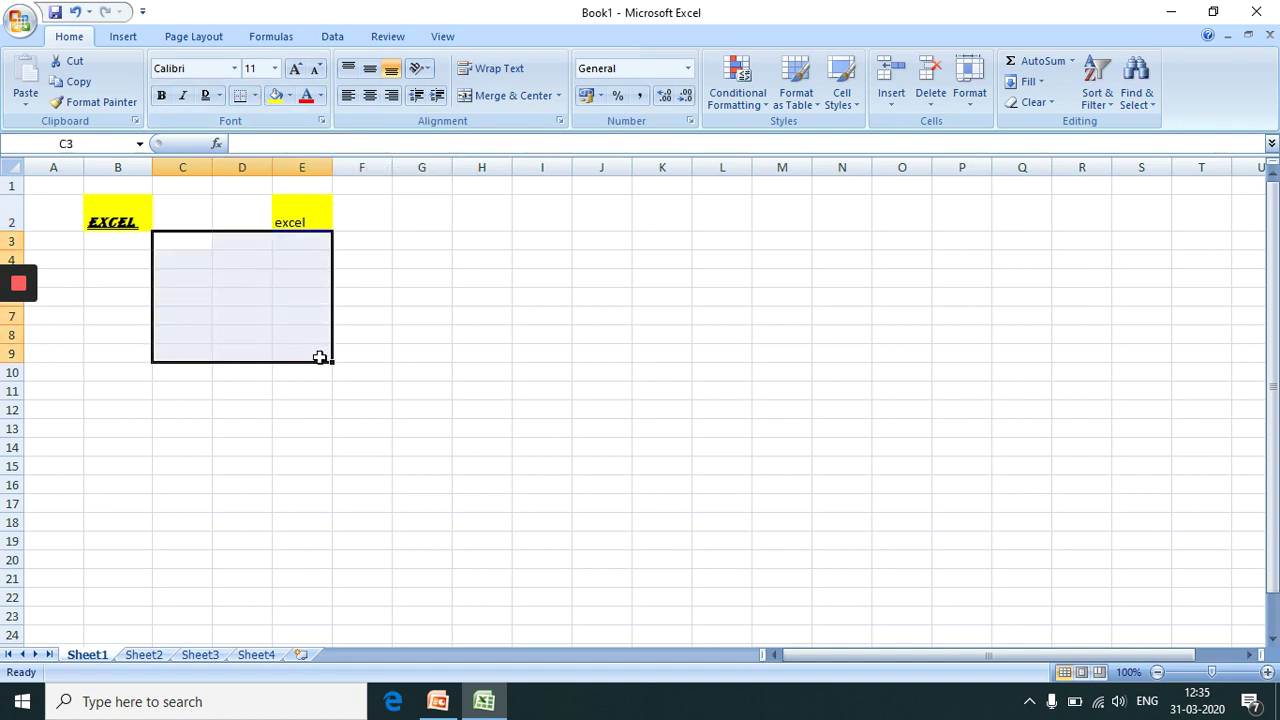
pyautogui.click(256, 95)
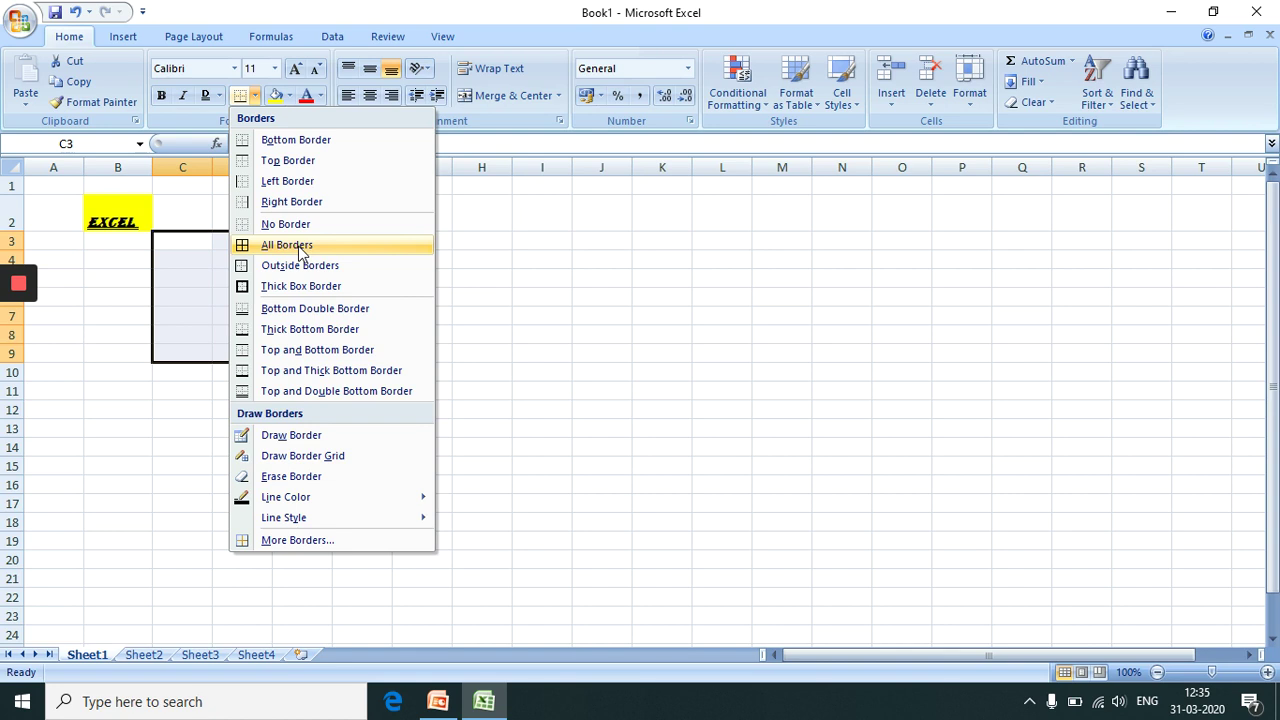
pyautogui.click(298, 246)
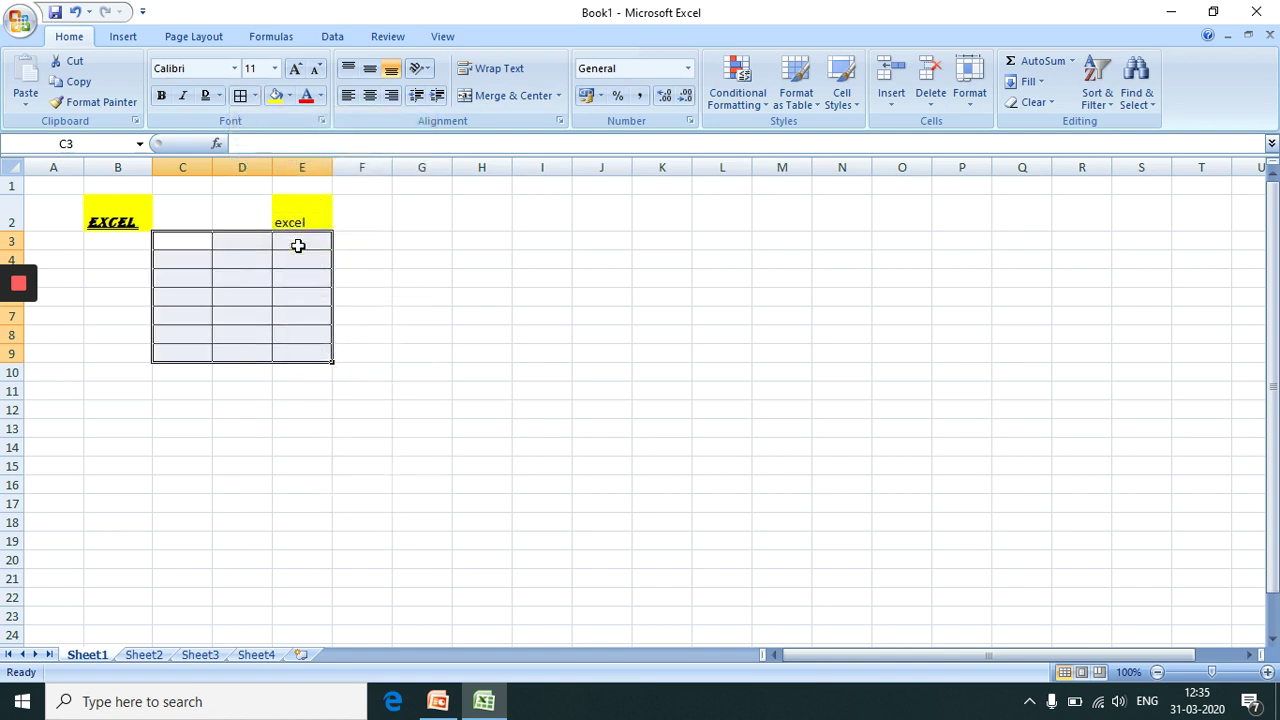
pyautogui.click(300, 405)
pyautogui.moveTo(182, 244); pyautogui.dragTo(325, 342)
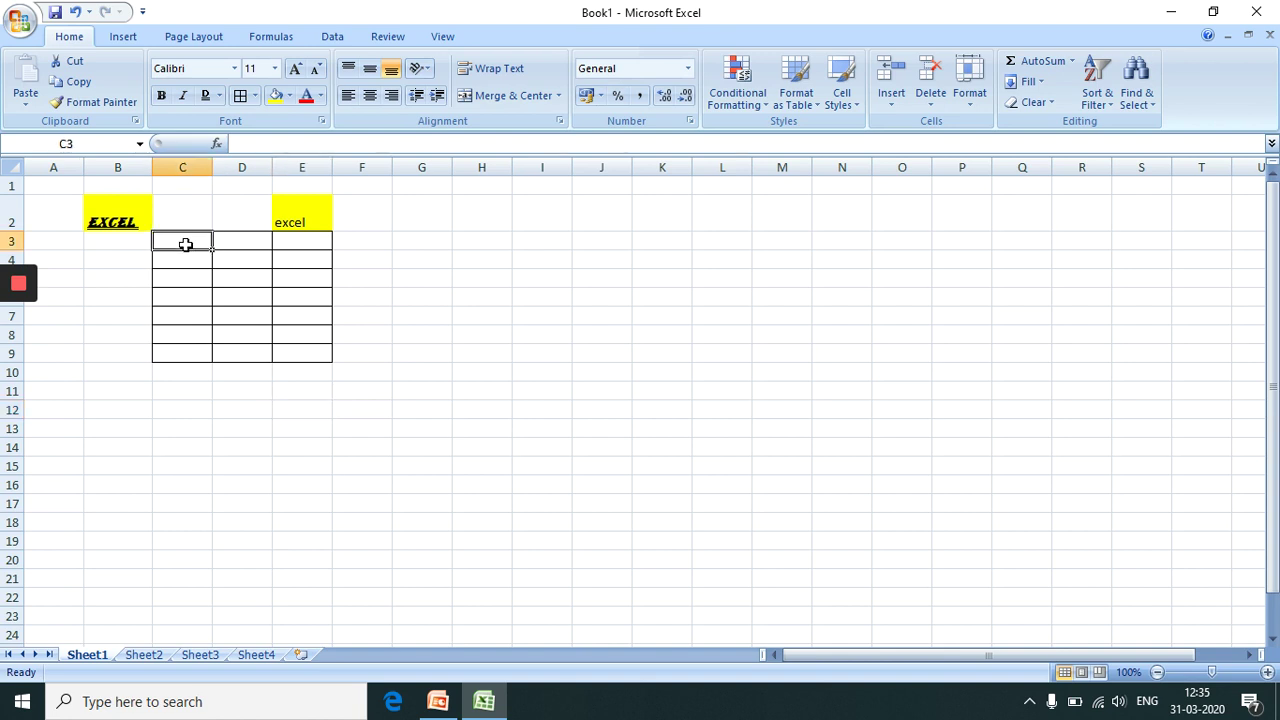
pyautogui.click(255, 96)
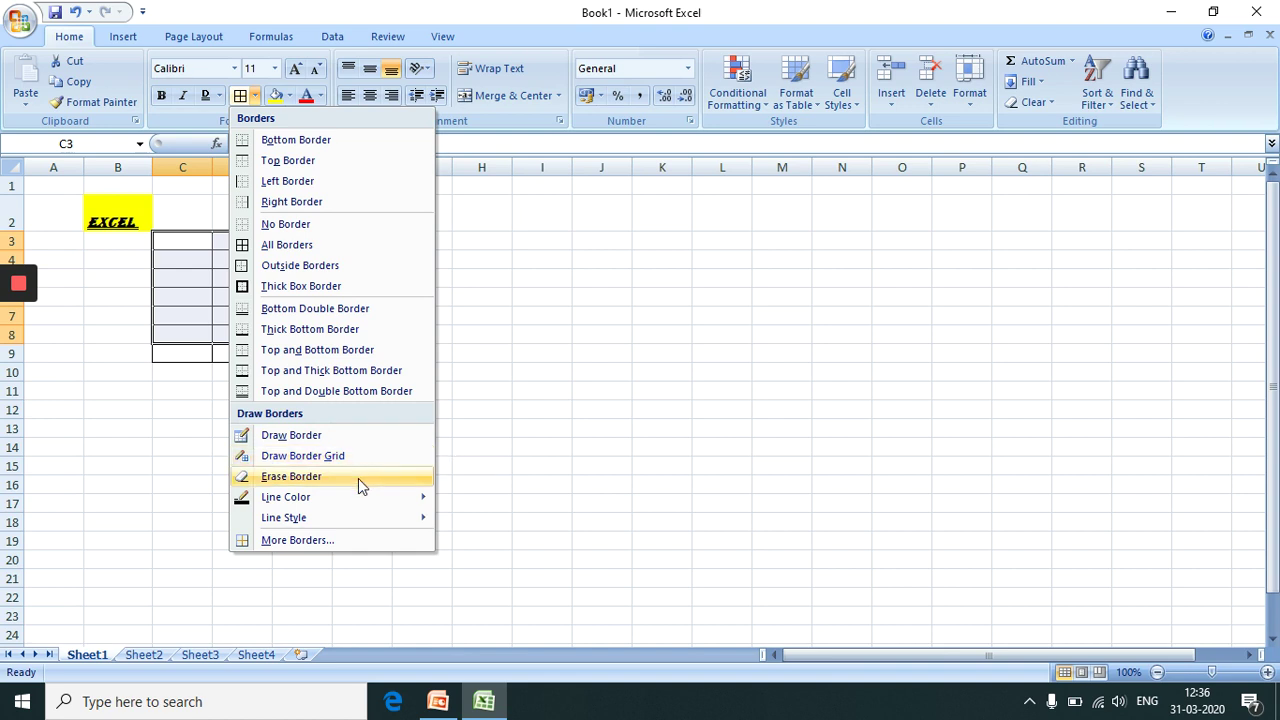
pyautogui.moveTo(365, 497)
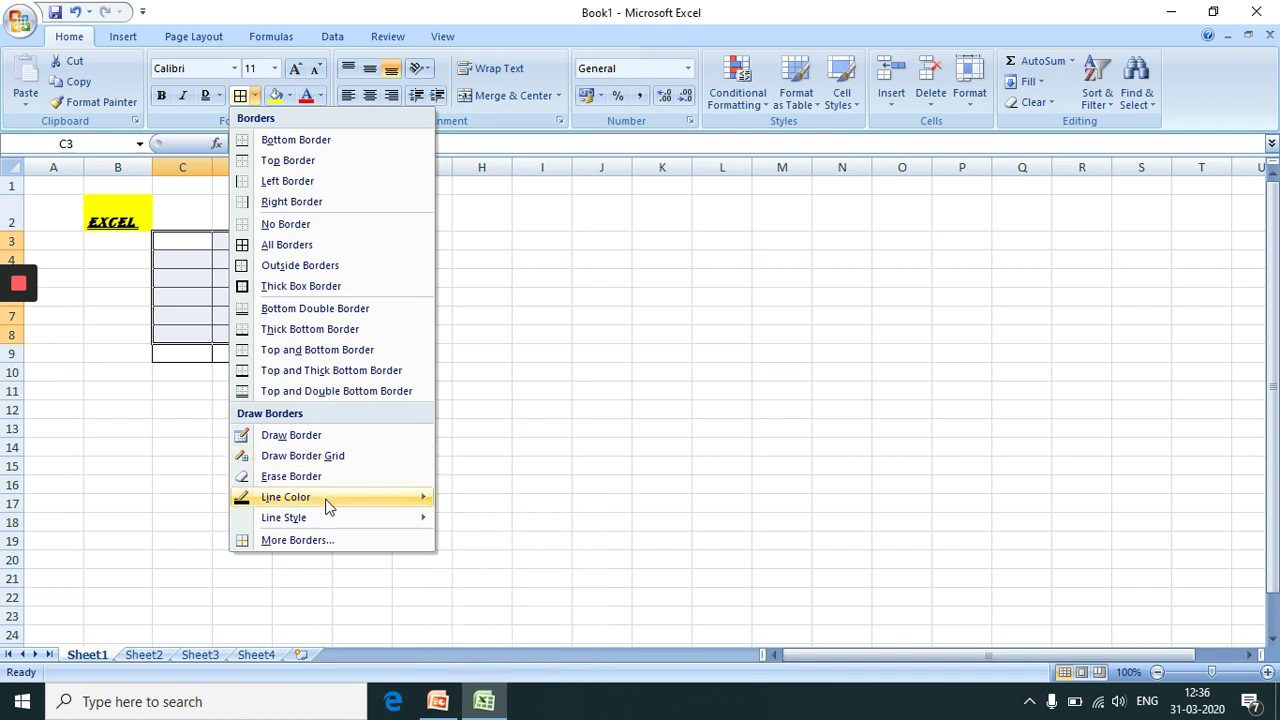
pyautogui.moveTo(340, 527)
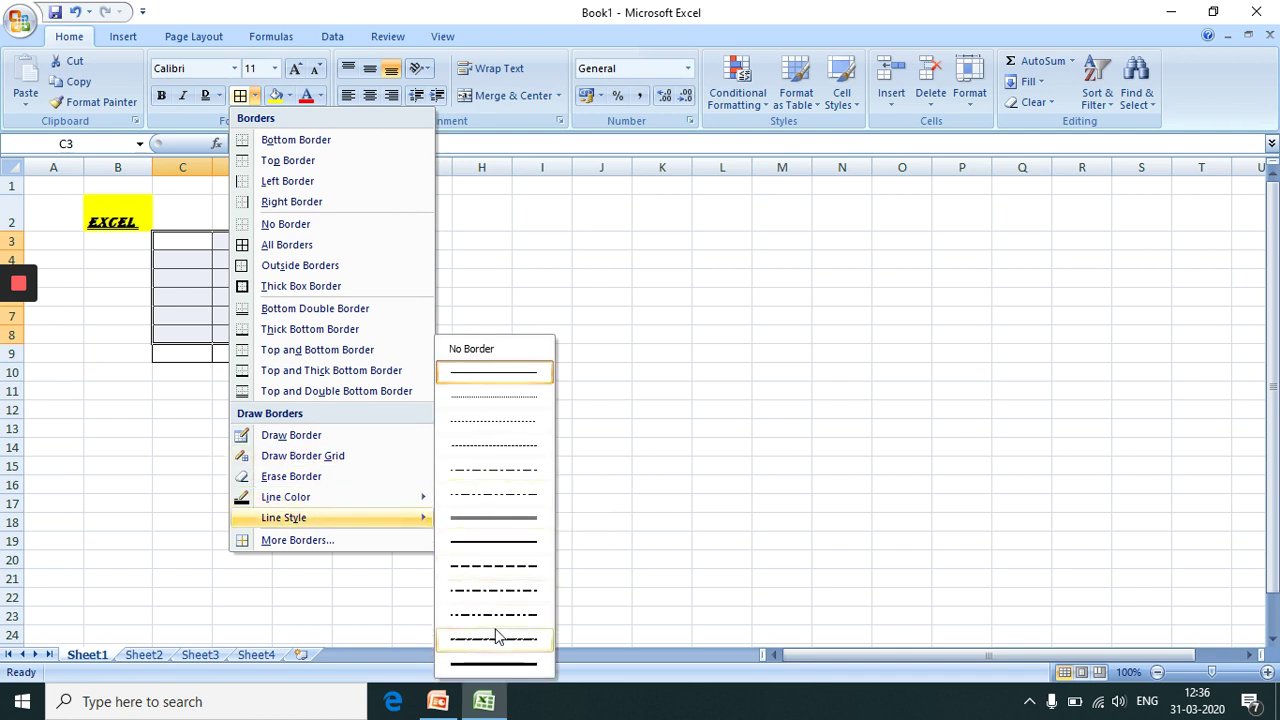
pyautogui.press('Escape')
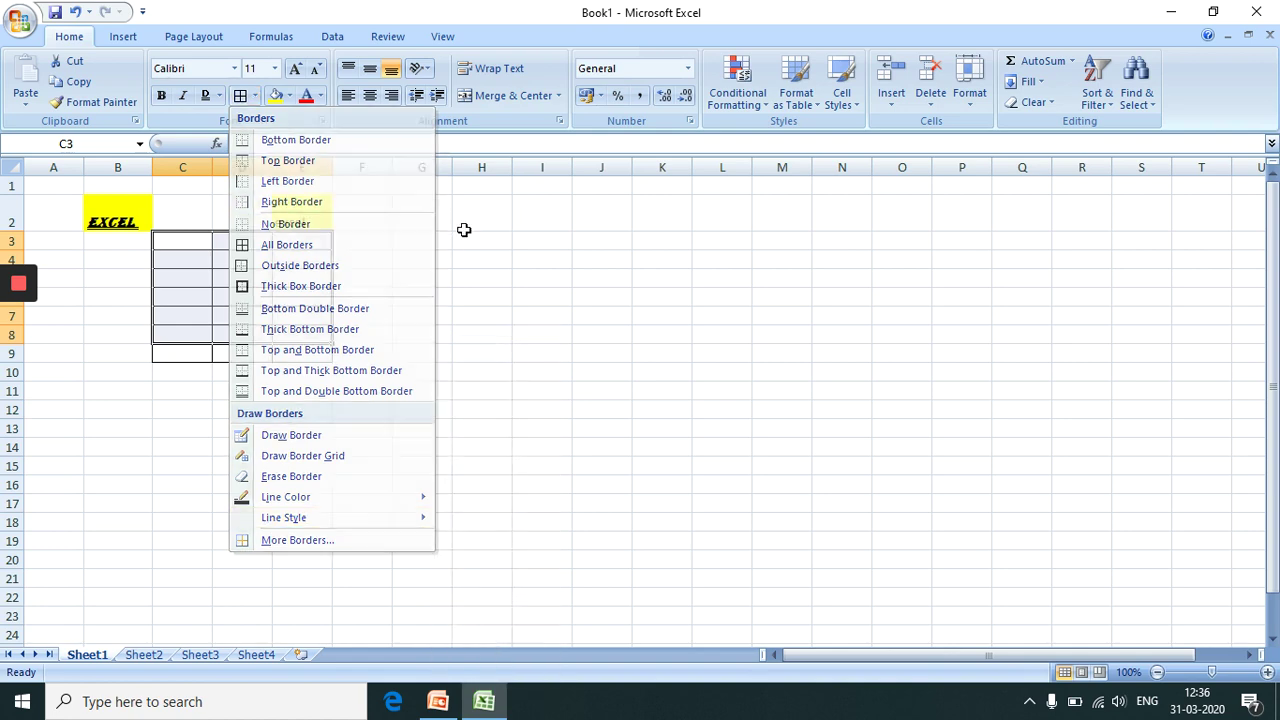
pyautogui.press('Escape')
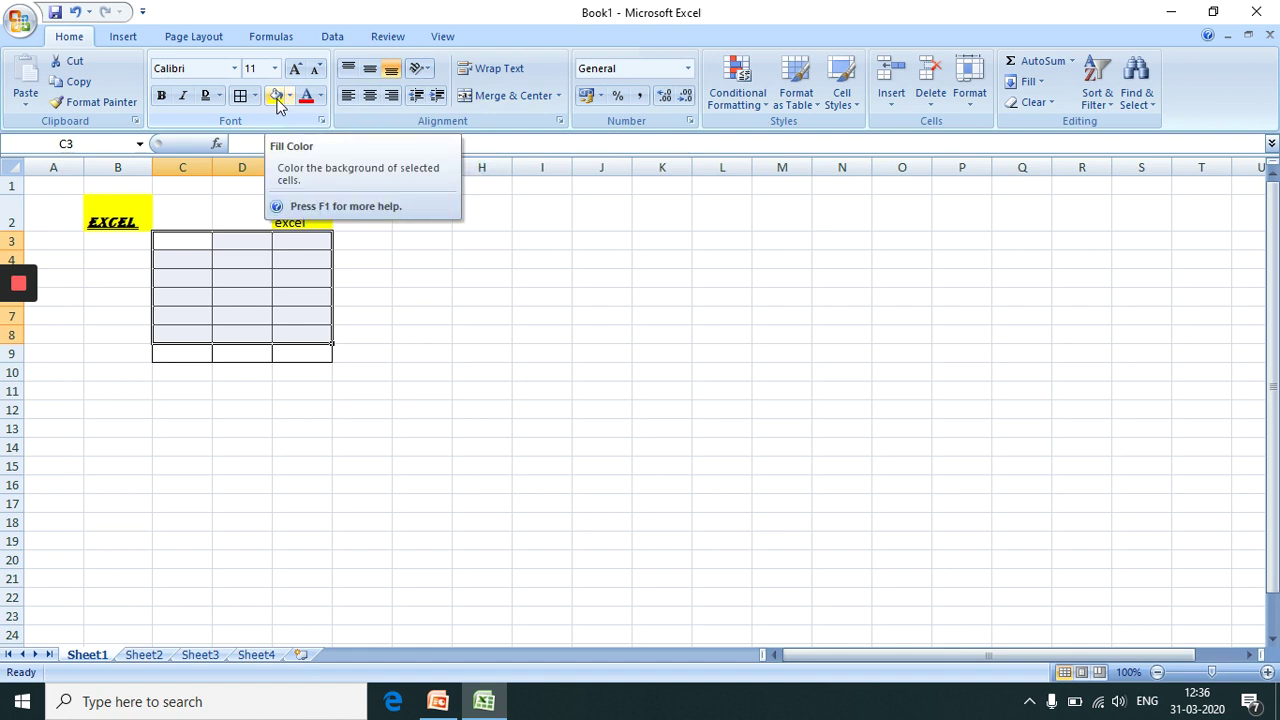
pyautogui.click(290, 98)
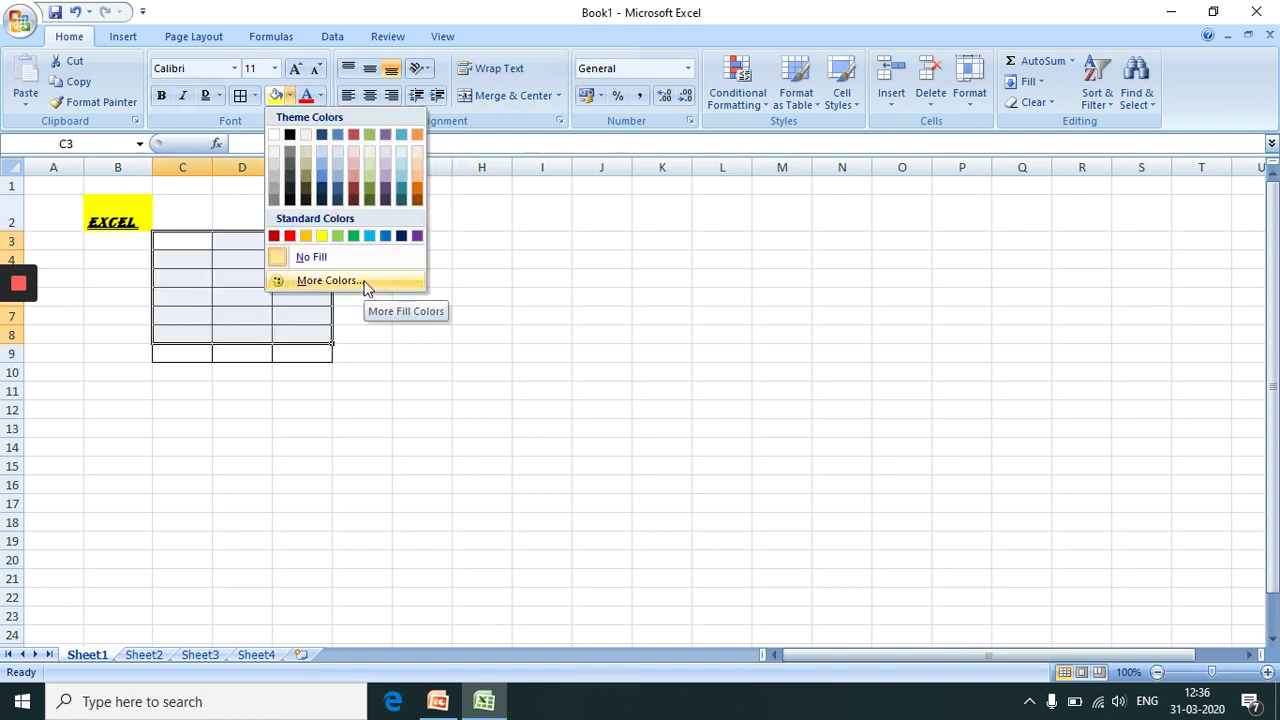
pyautogui.click(322, 99)
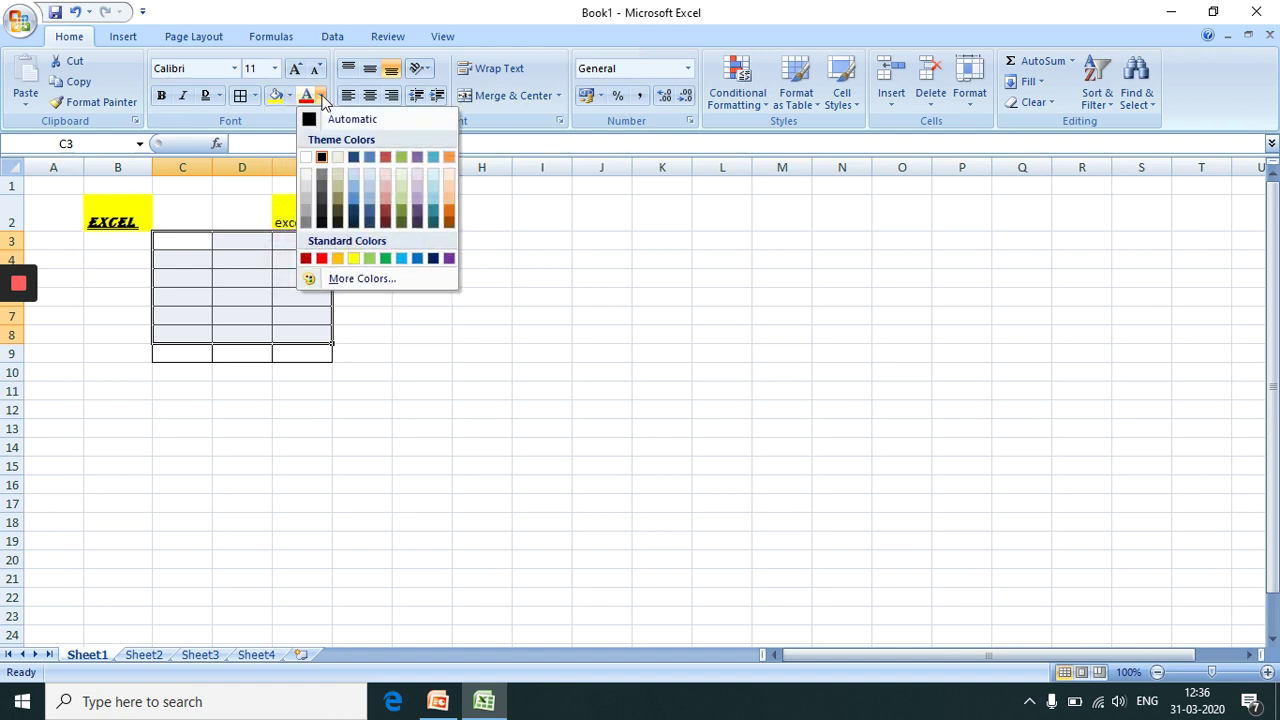
pyautogui.click(292, 116)
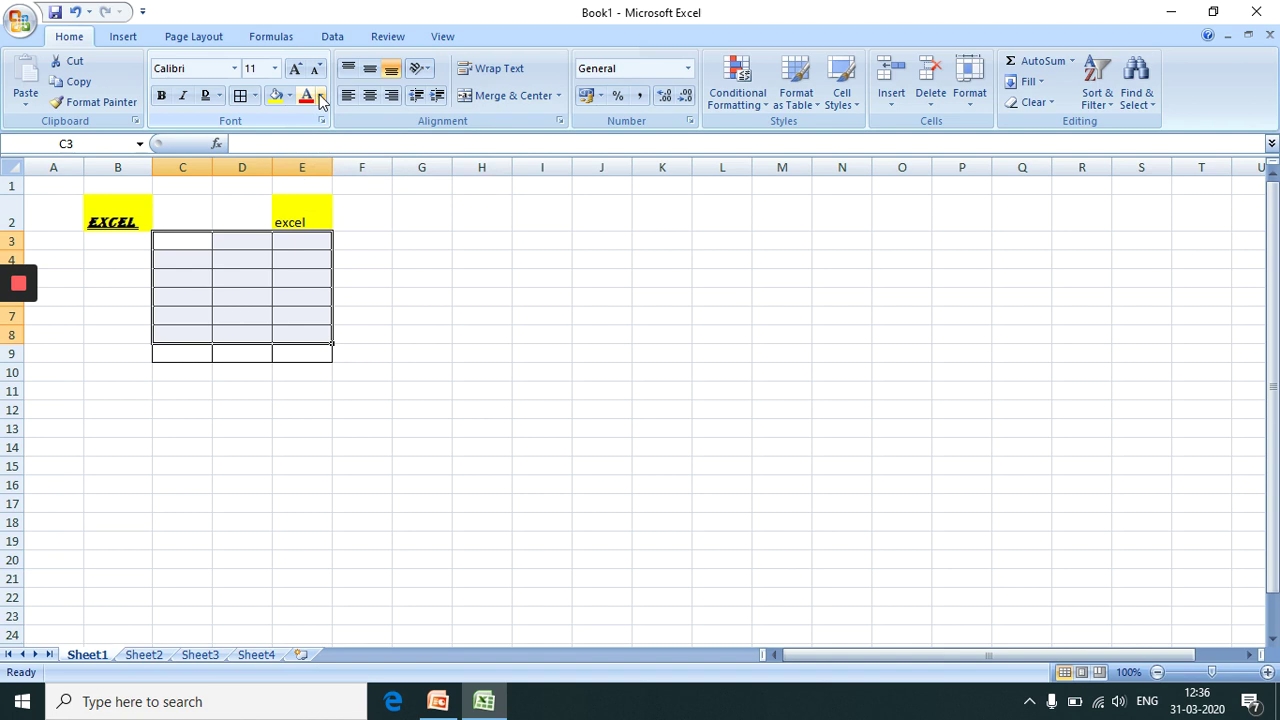
pyautogui.click(321, 96)
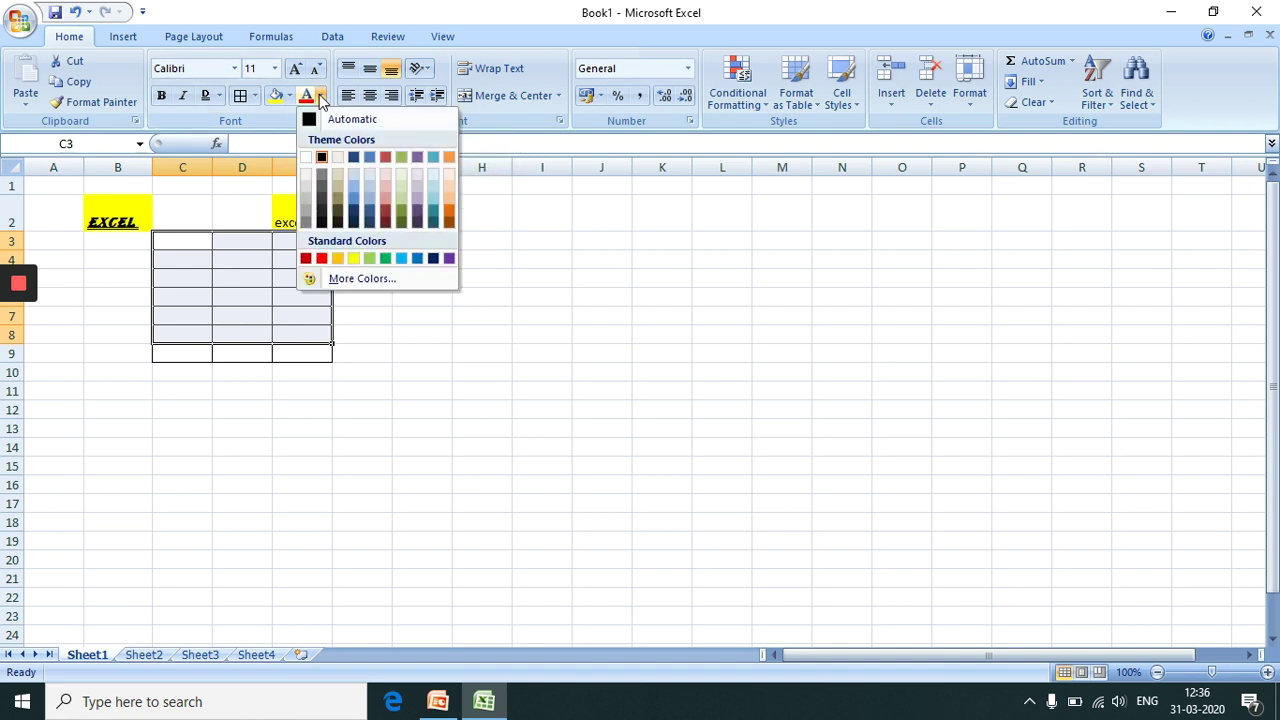
pyautogui.click(120, 218)
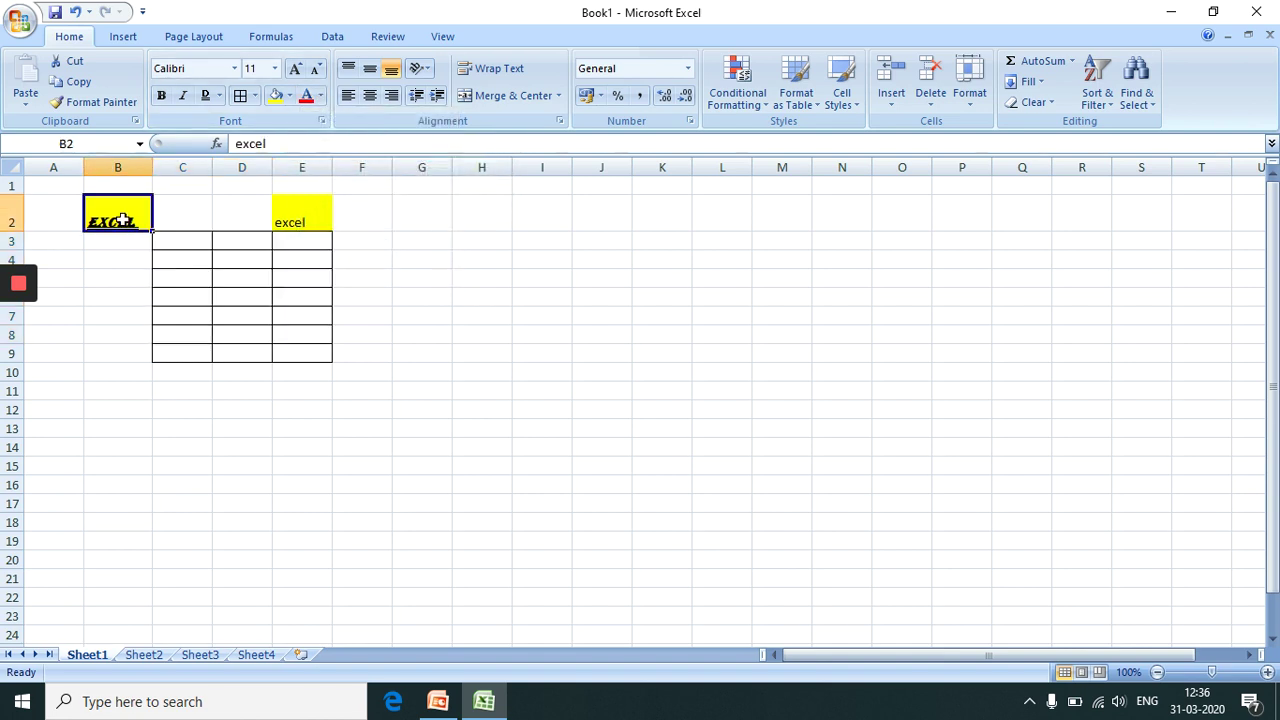
# Step: Color B2's EXCEL text red and enlarge its font size several steps
pyautogui.click(321, 96)
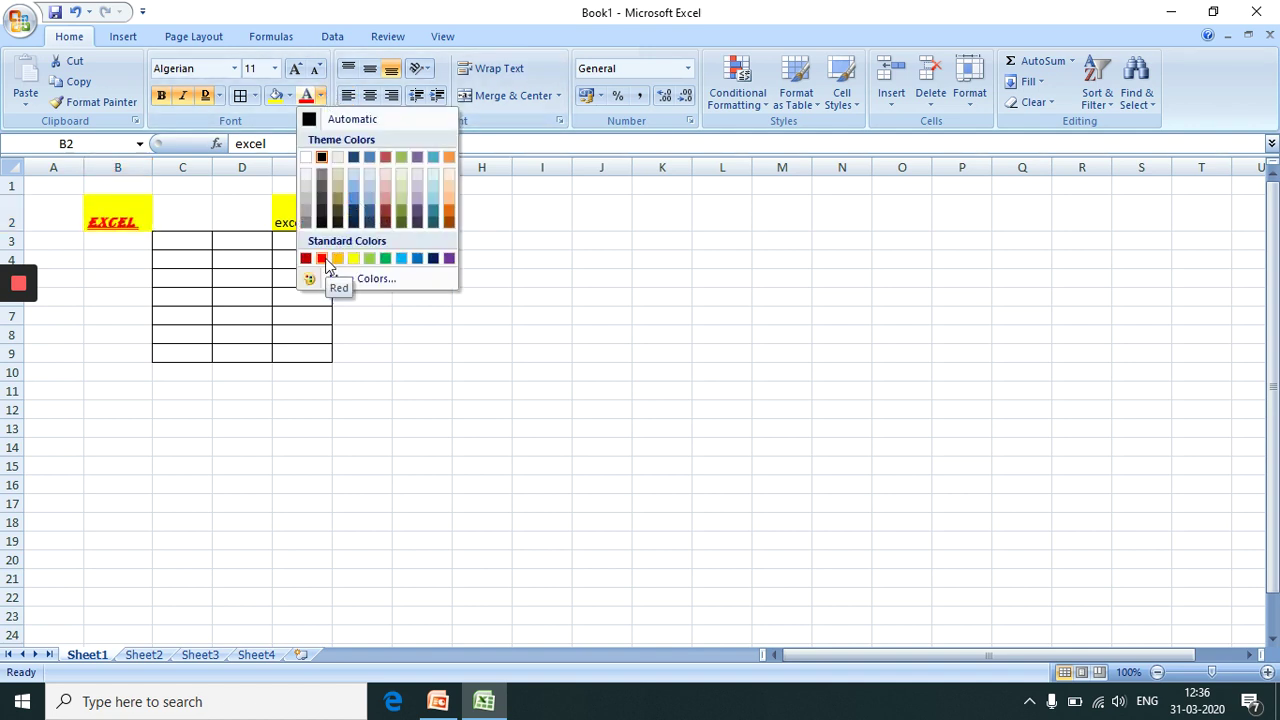
pyautogui.click(322, 259)
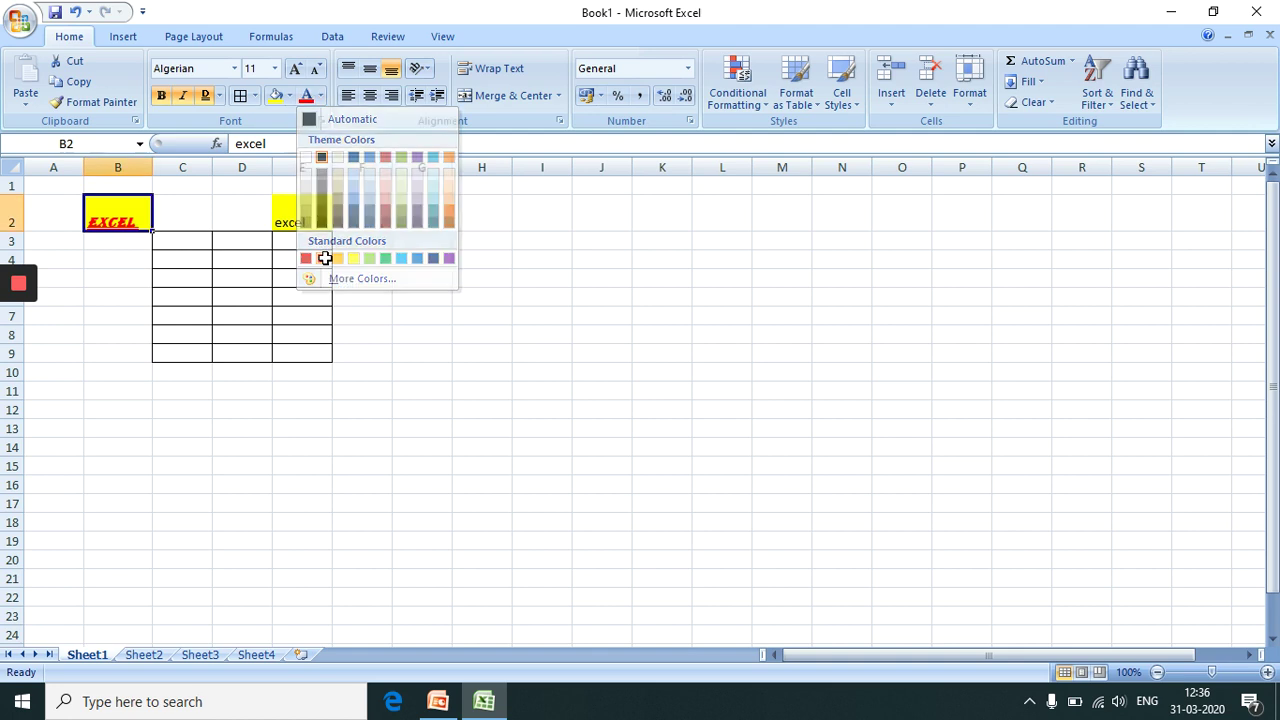
pyautogui.click(292, 78)
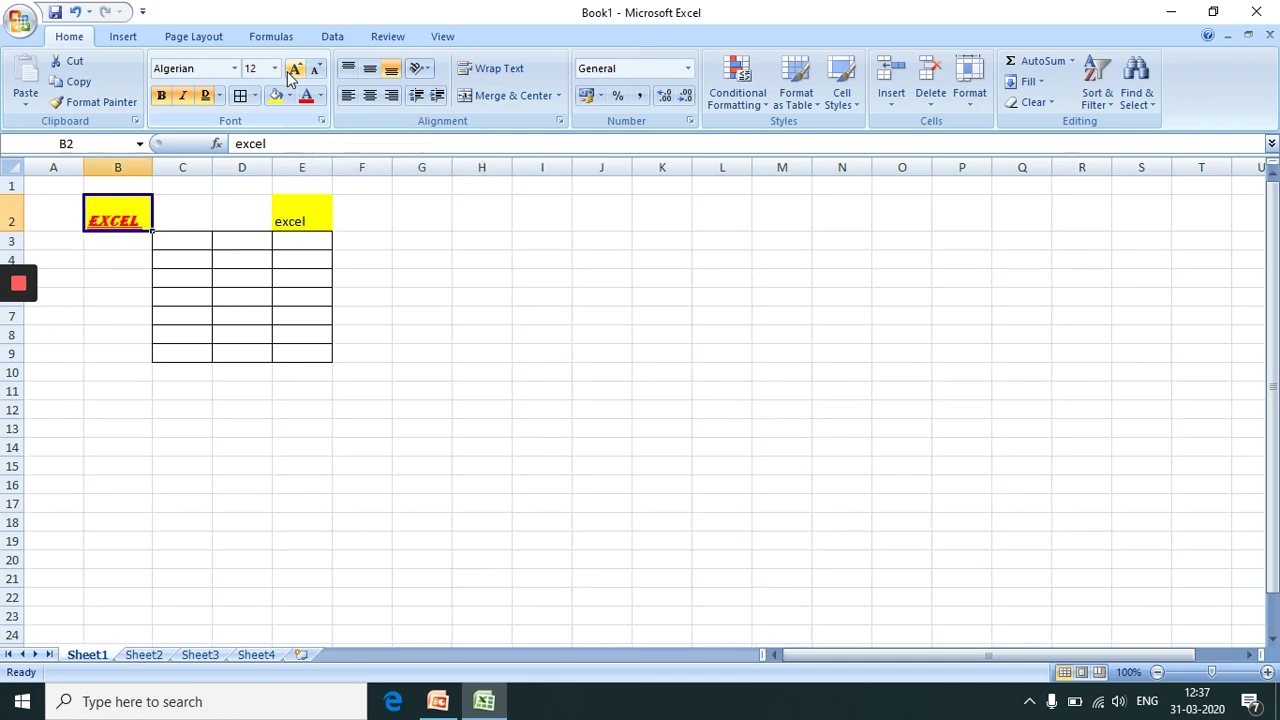
pyautogui.click(292, 78)
pyautogui.click(292, 78)
pyautogui.click(292, 78)
pyautogui.click(292, 78)
pyautogui.click(294, 70)
pyautogui.click(294, 70)
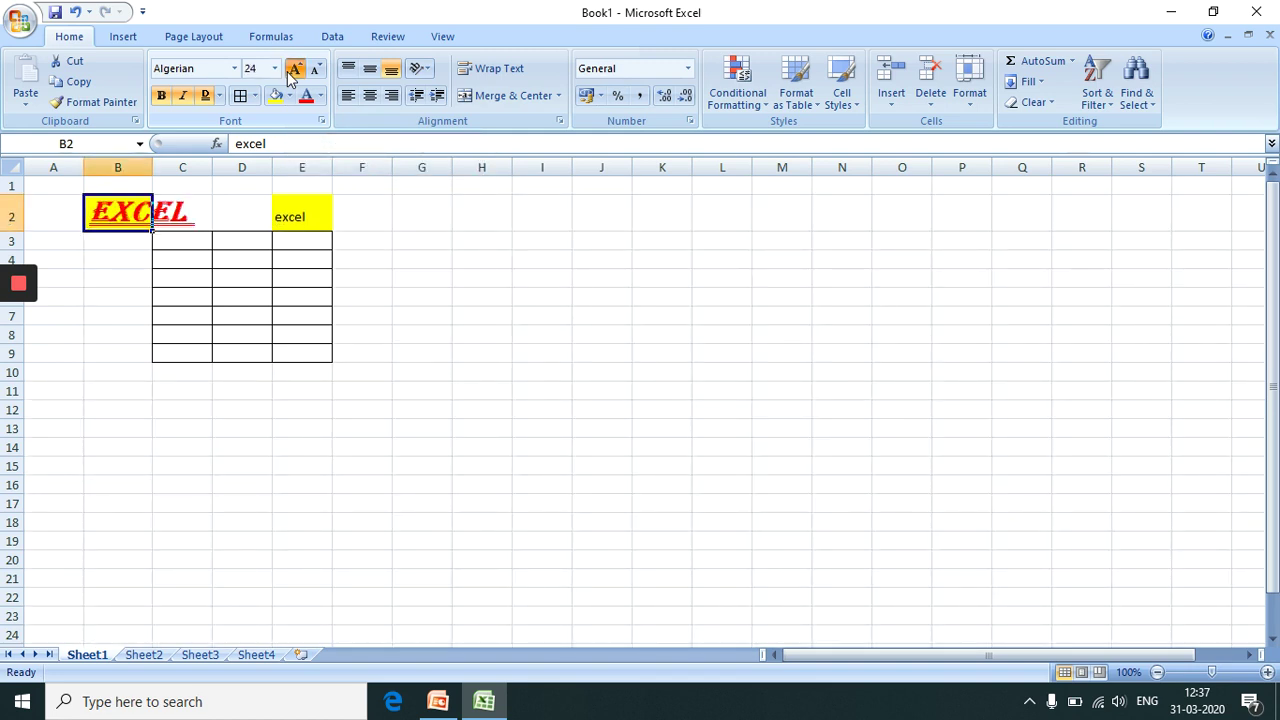
pyautogui.click(294, 70)
pyautogui.click(294, 70)
pyautogui.click(294, 70)
pyautogui.click(294, 70)
pyautogui.click(292, 78)
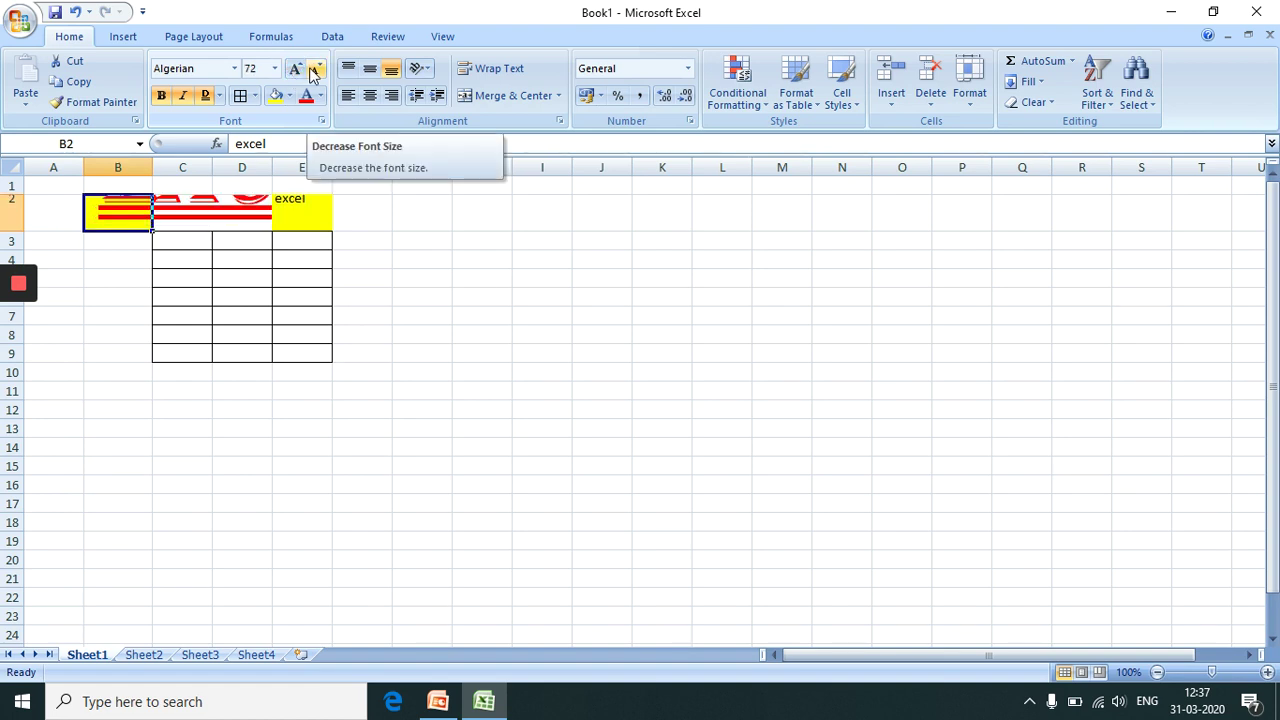
# Step: Reduce the EXCEL text's font size back down to 14 point
pyautogui.click(313, 70)
pyautogui.click(313, 70)
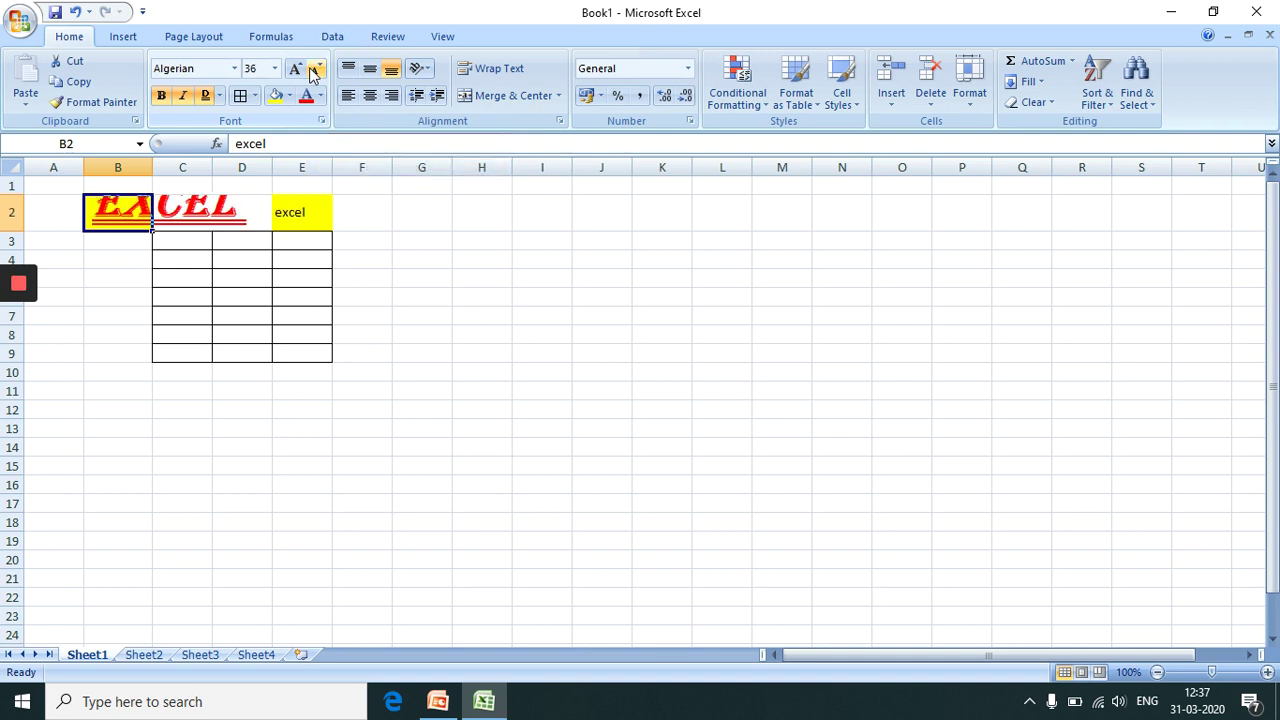
pyautogui.click(313, 70)
pyautogui.click(313, 70)
pyautogui.click(313, 70)
pyautogui.click(313, 70)
pyautogui.click(313, 70)
pyautogui.click(313, 70)
pyautogui.click(313, 70)
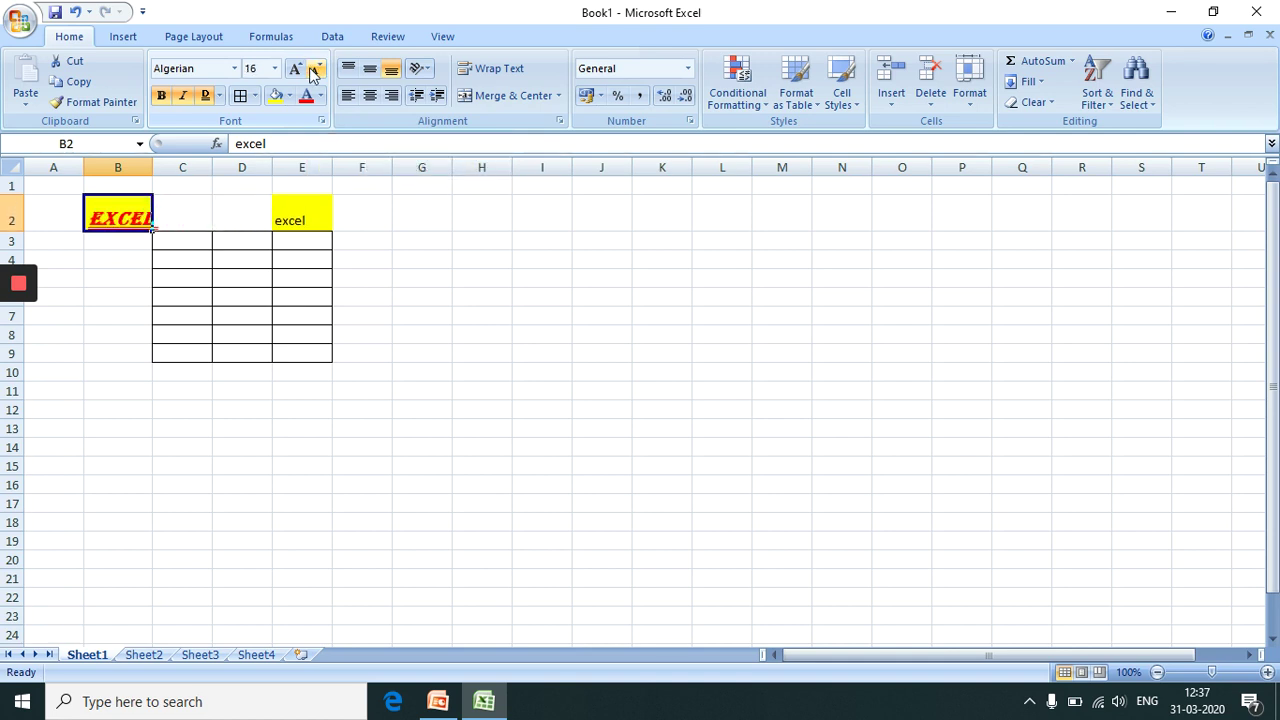
pyautogui.click(313, 70)
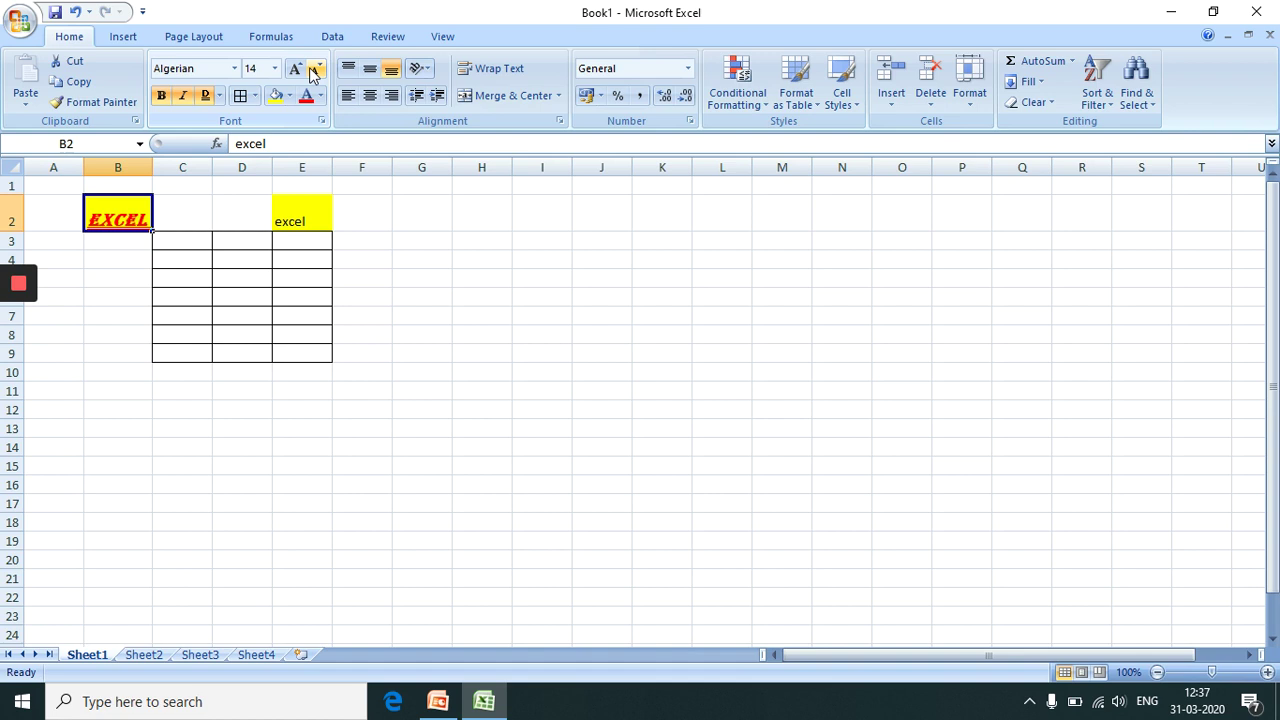